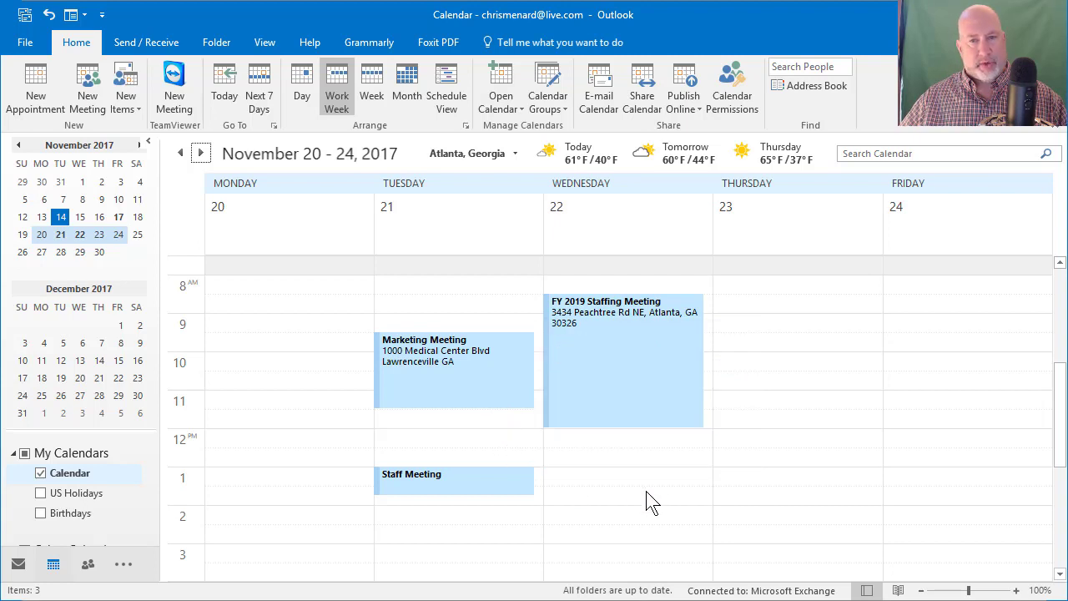
Step: Create a new Tuesday 8:30 AM appointment titled Travel Time
left_click(399, 102)
left_click(338, 102)
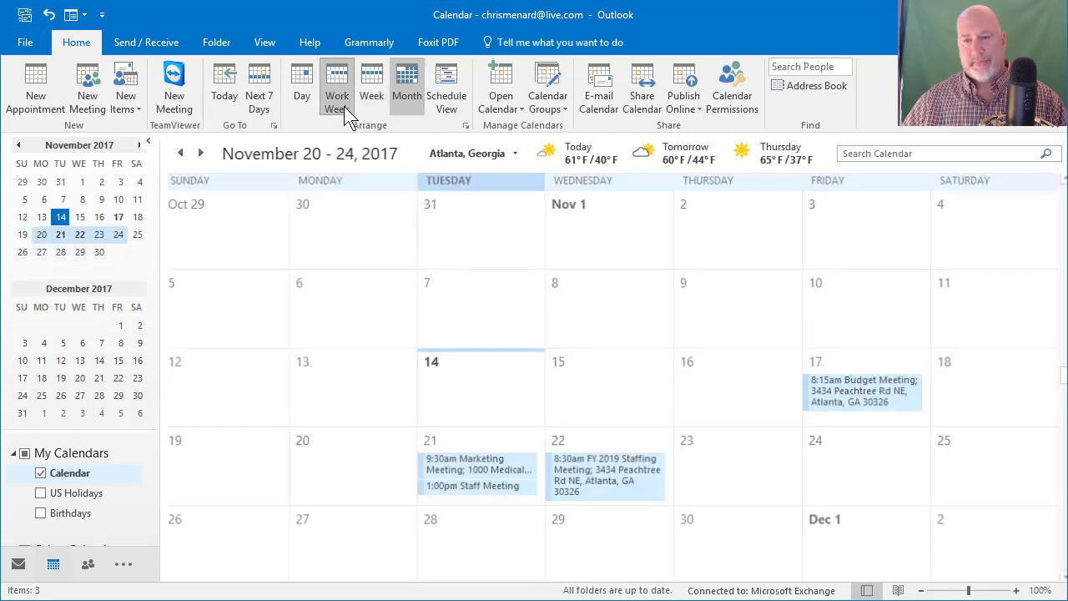
mouse_move(444, 360)
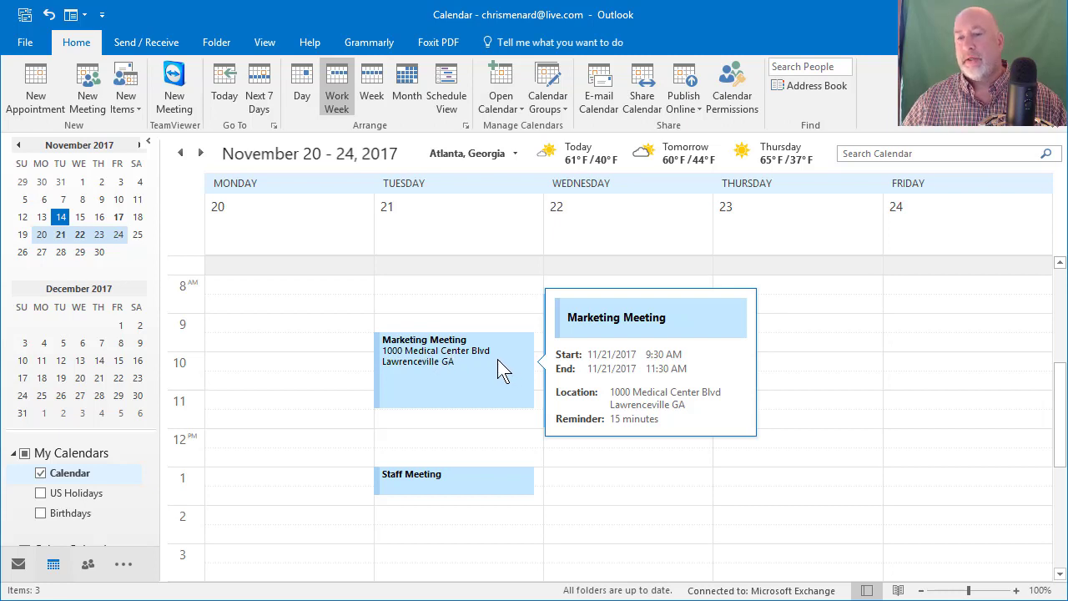
left_click(420, 307)
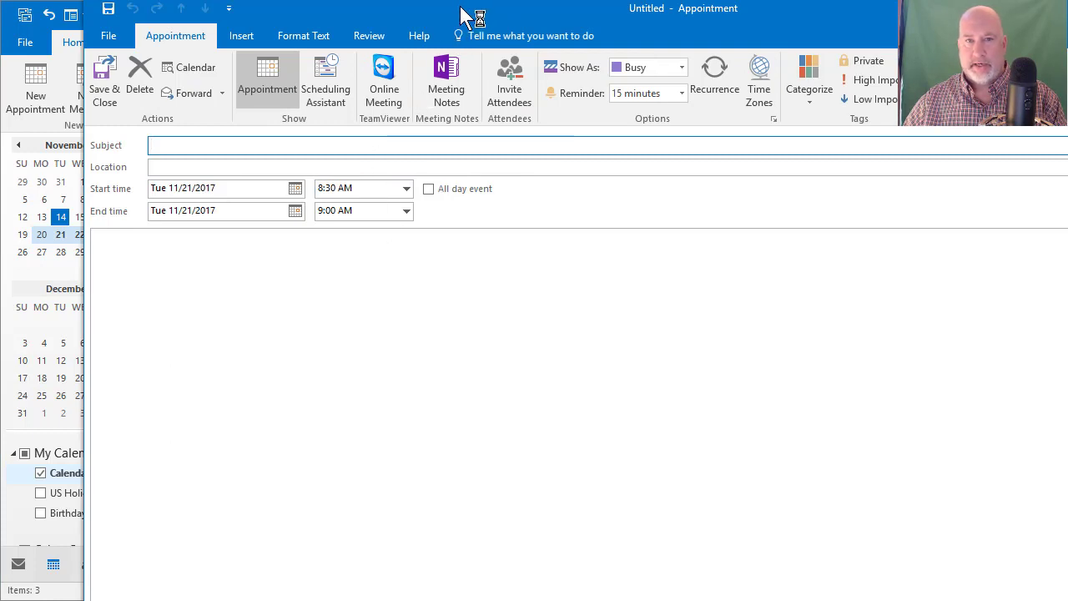
left_click_drag(470, 16, 414, 30)
type("Travel Time")
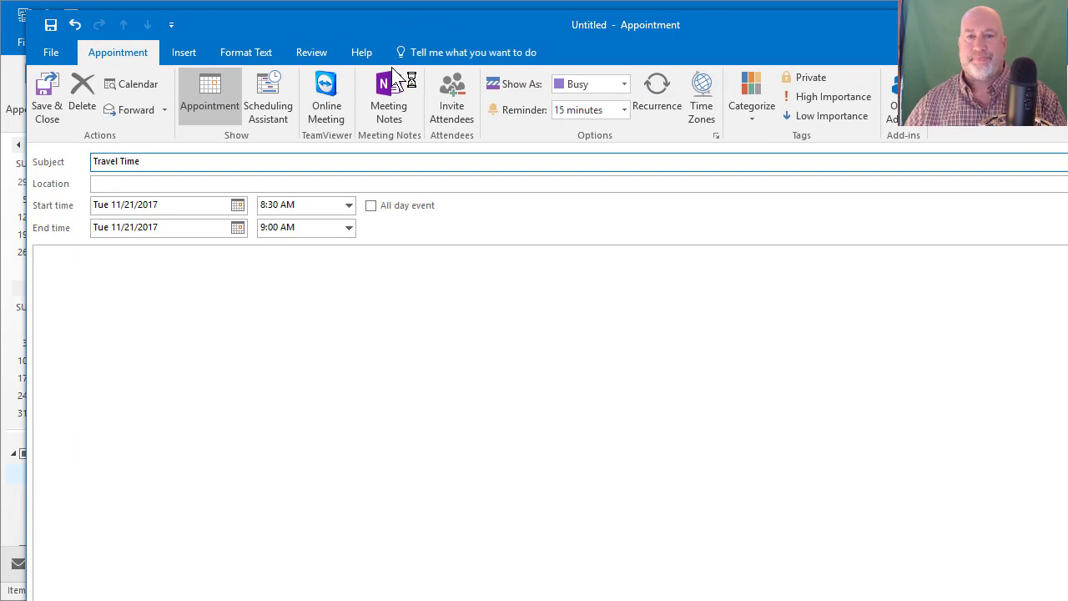
Step: Show Travel Time as Out of Office and open the colour categories manager
left_click(293, 207)
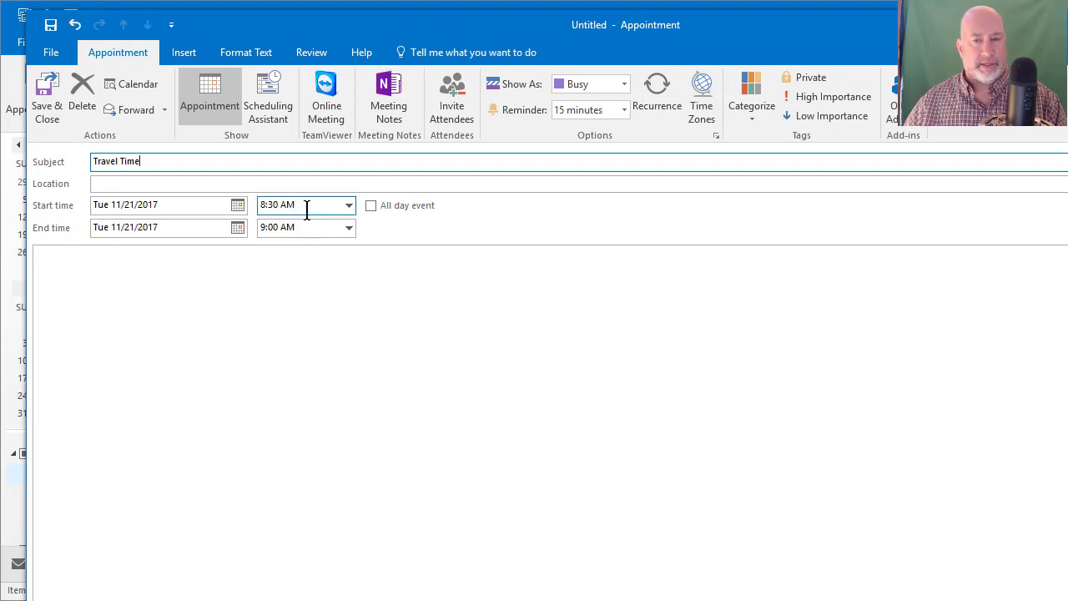
left_click(626, 85)
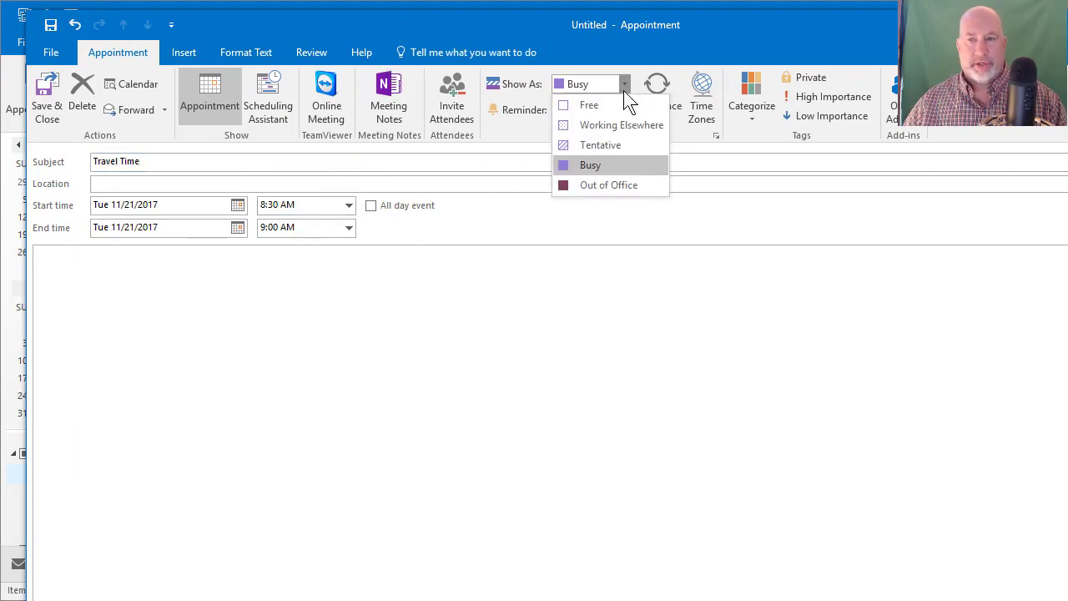
left_click(621, 186)
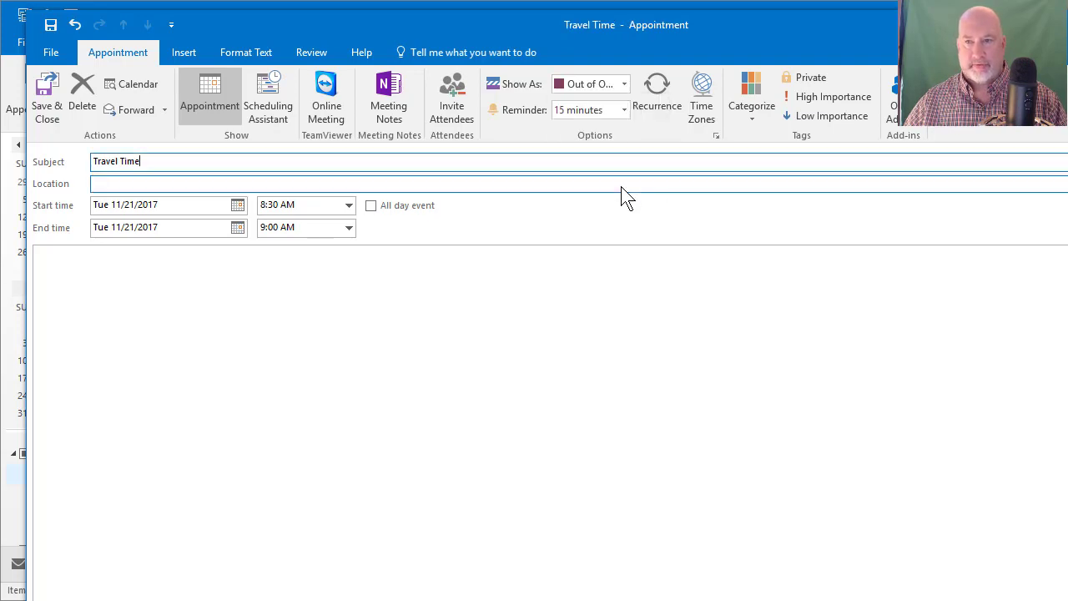
left_click(753, 121)
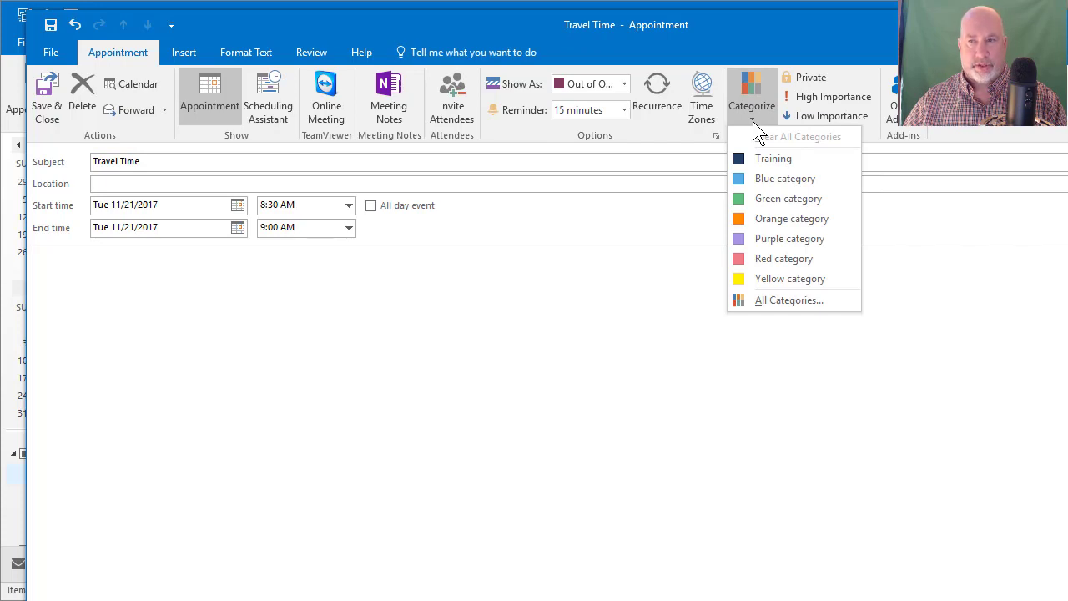
left_click(782, 302)
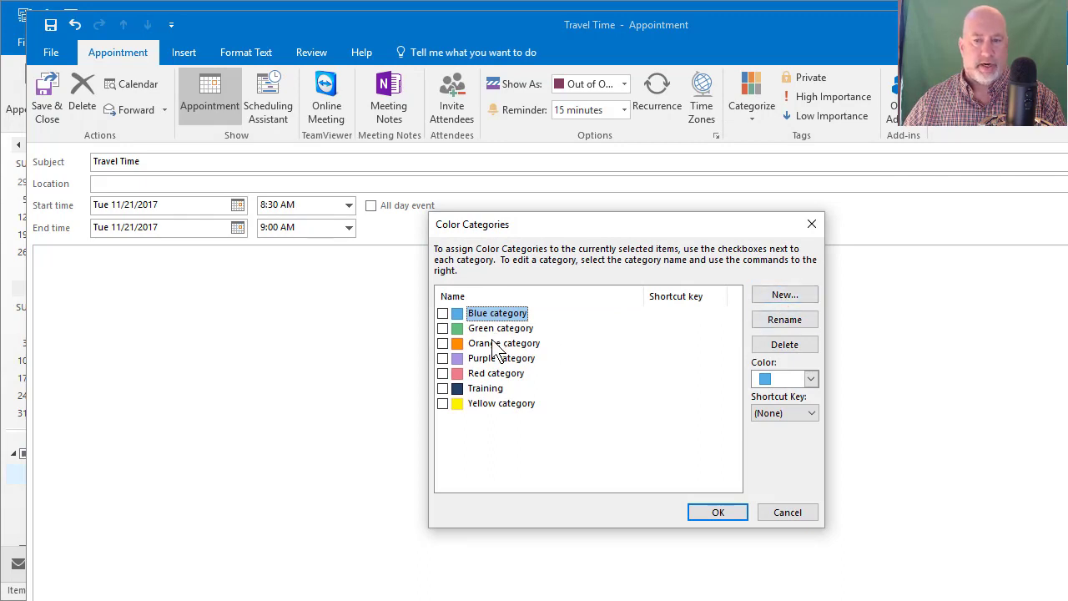
Step: Create a purple Travel category, apply it to Travel Time, and save the appointment
left_click(769, 296)
type("Travel")
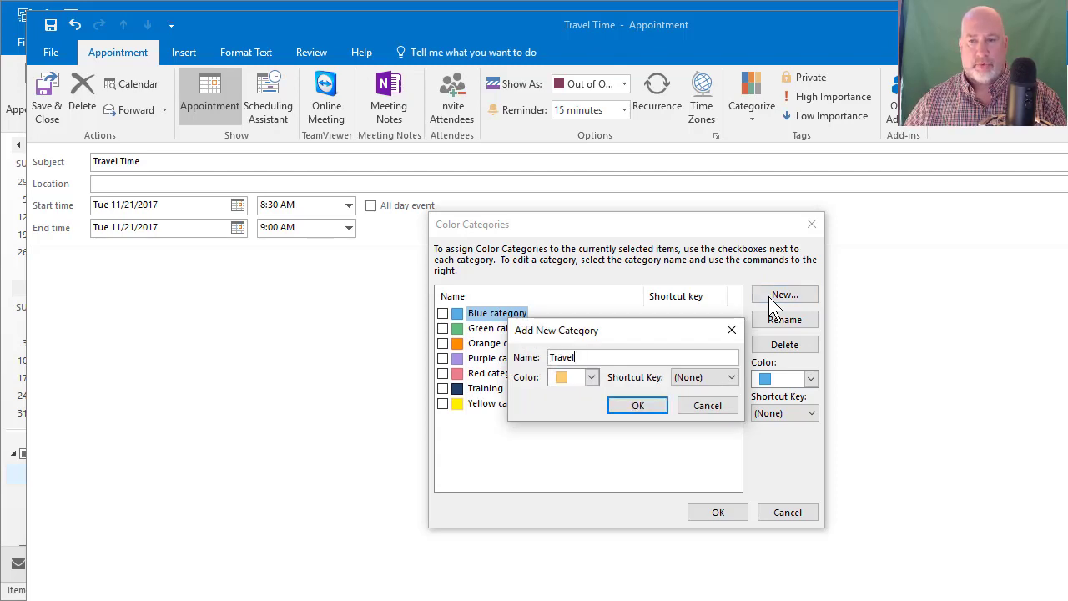
left_click(592, 377)
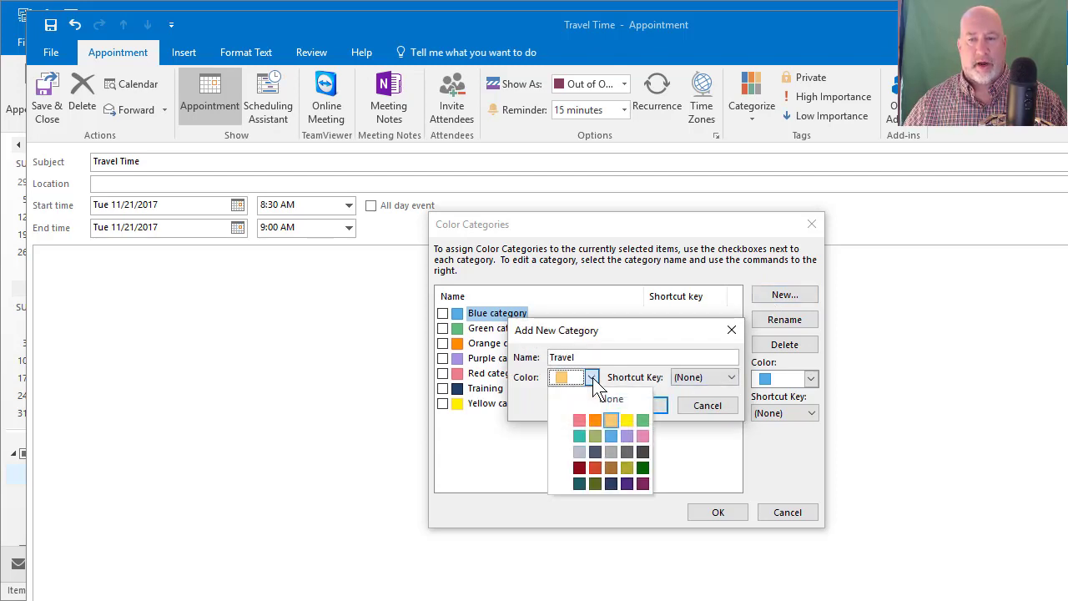
left_click(628, 438)
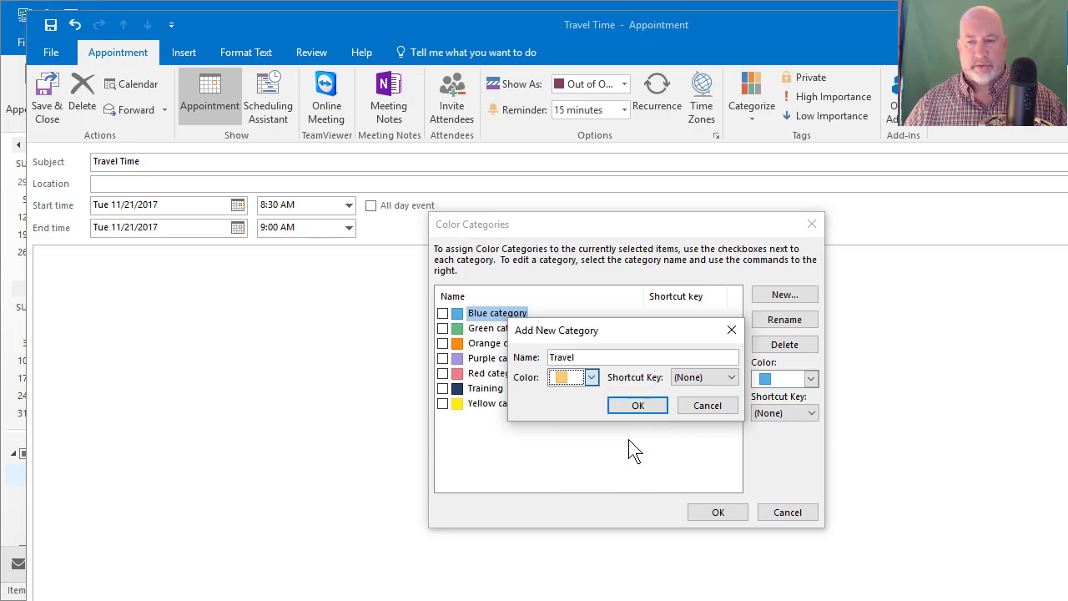
left_click(636, 409)
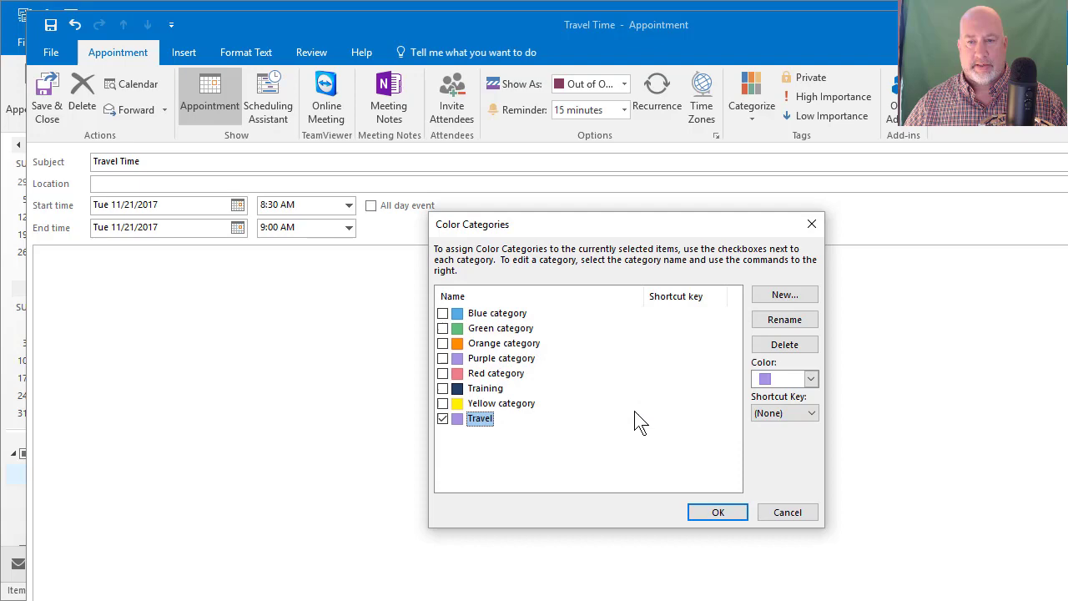
left_click(711, 511)
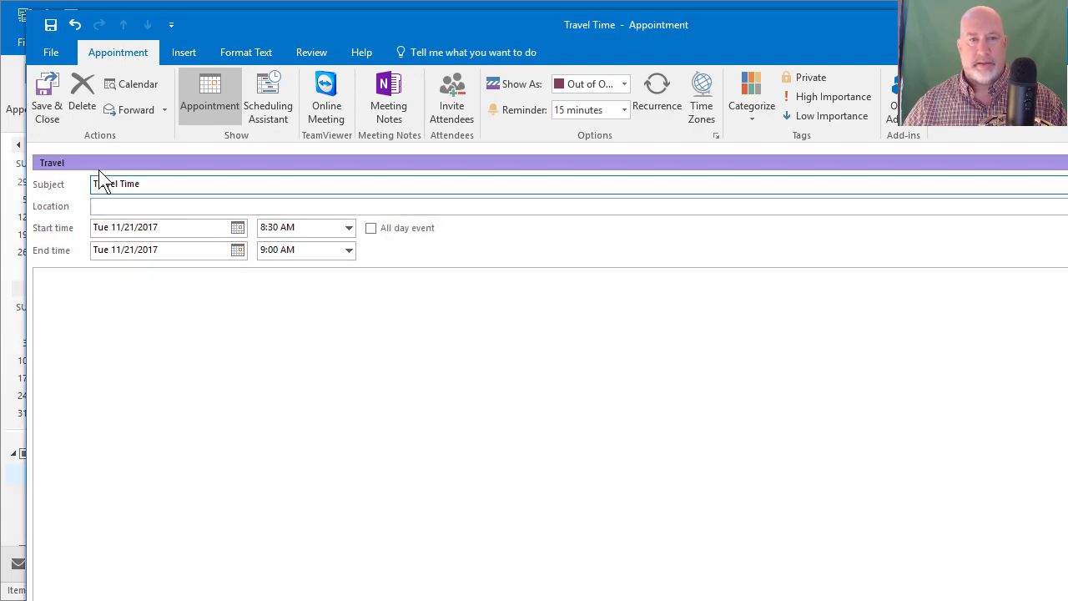
left_click(49, 117)
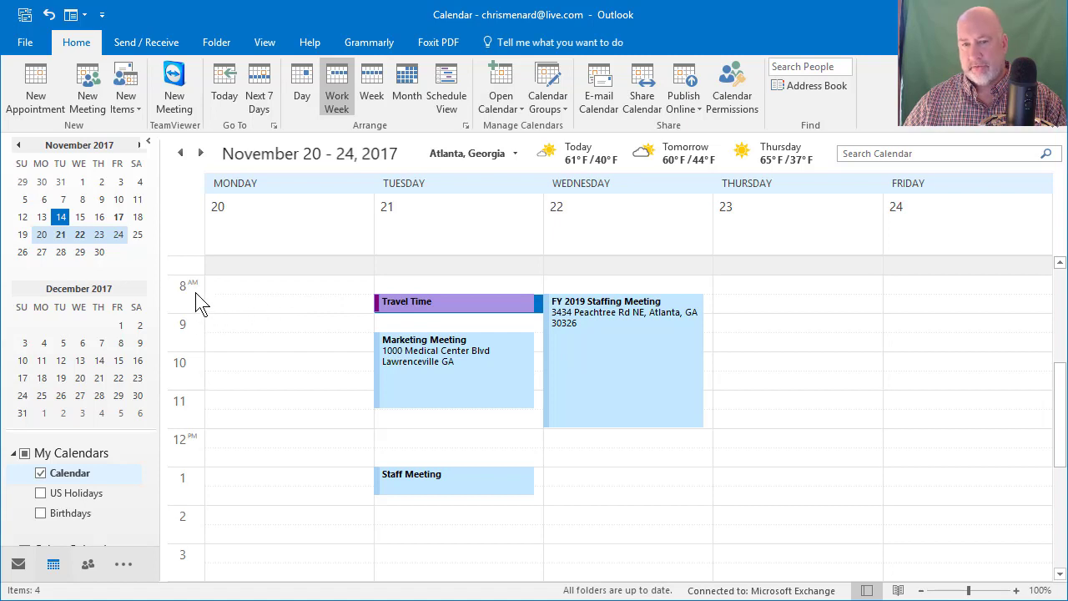
Step: Move Travel Time to start at 8:00 despite the reminder warning and switch to 15-minute slots
mouse_move(451, 305)
left_mouse_down()
mouse_move(453, 289)
mouse_move(451, 309)
left_mouse_up()
left_click(625, 458)
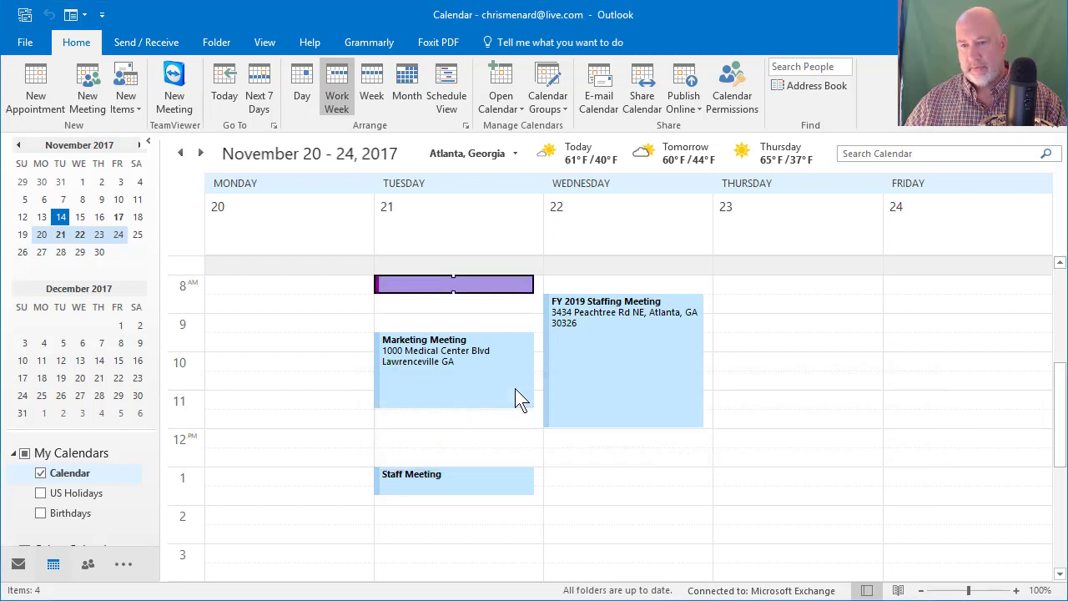
right_click(193, 298)
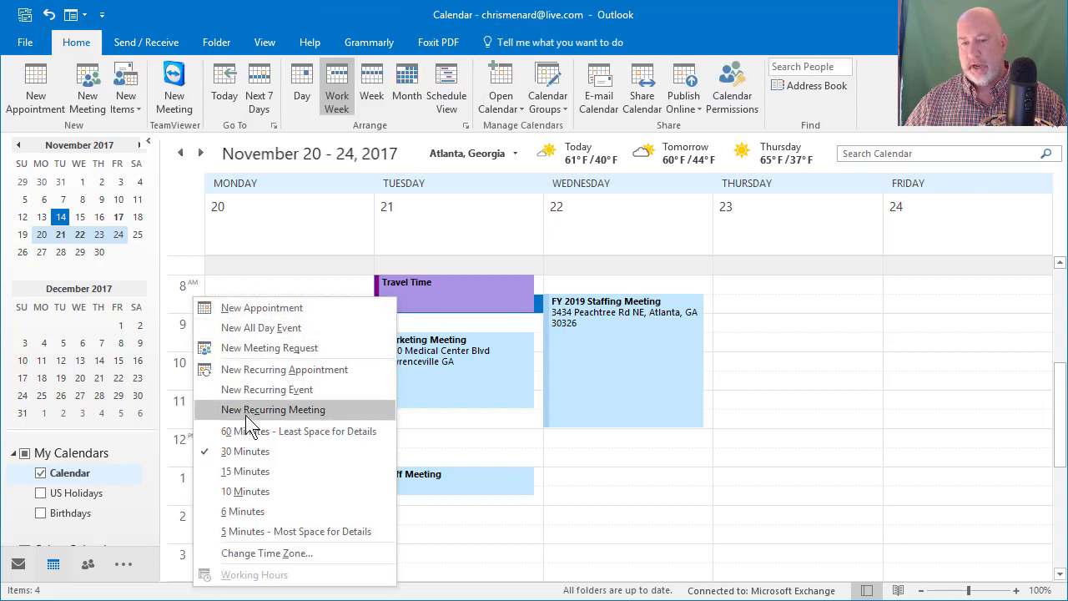
left_click(266, 474)
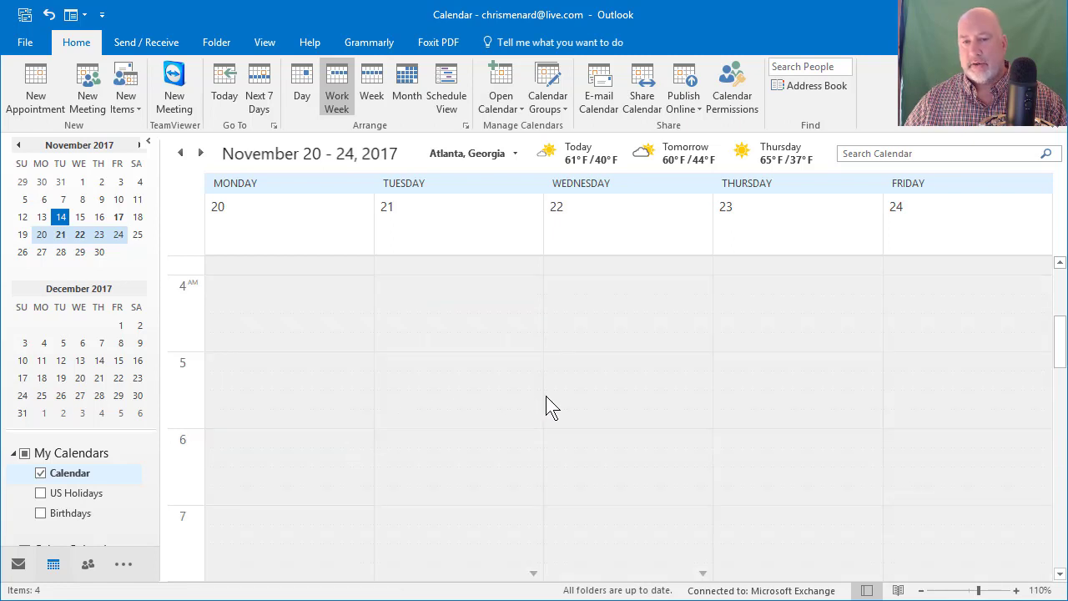
scroll(546, 396, "down", 6)
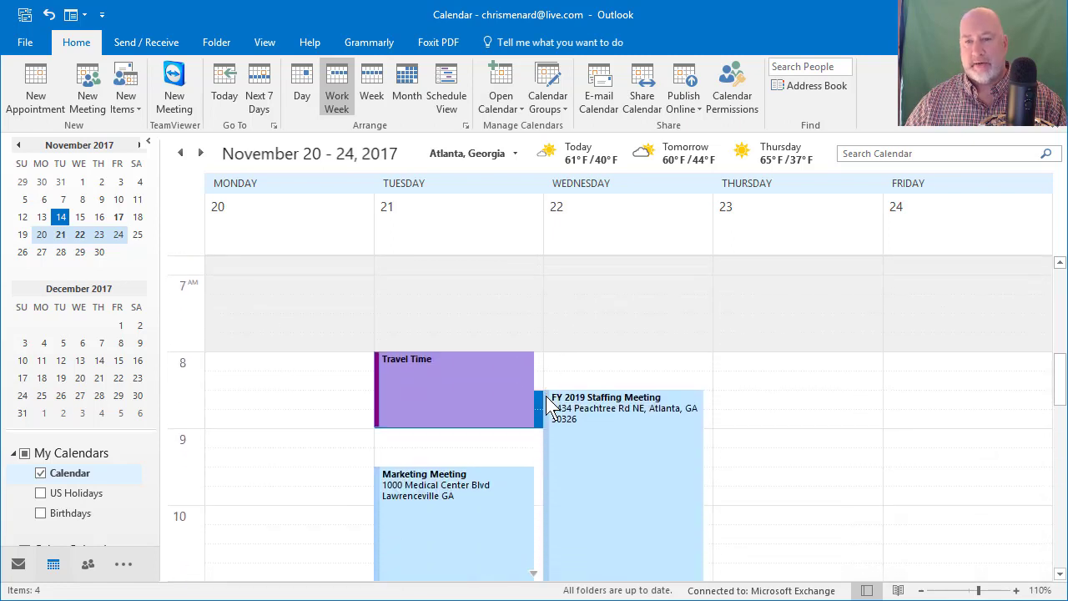
scroll(546, 396, "down", 1)
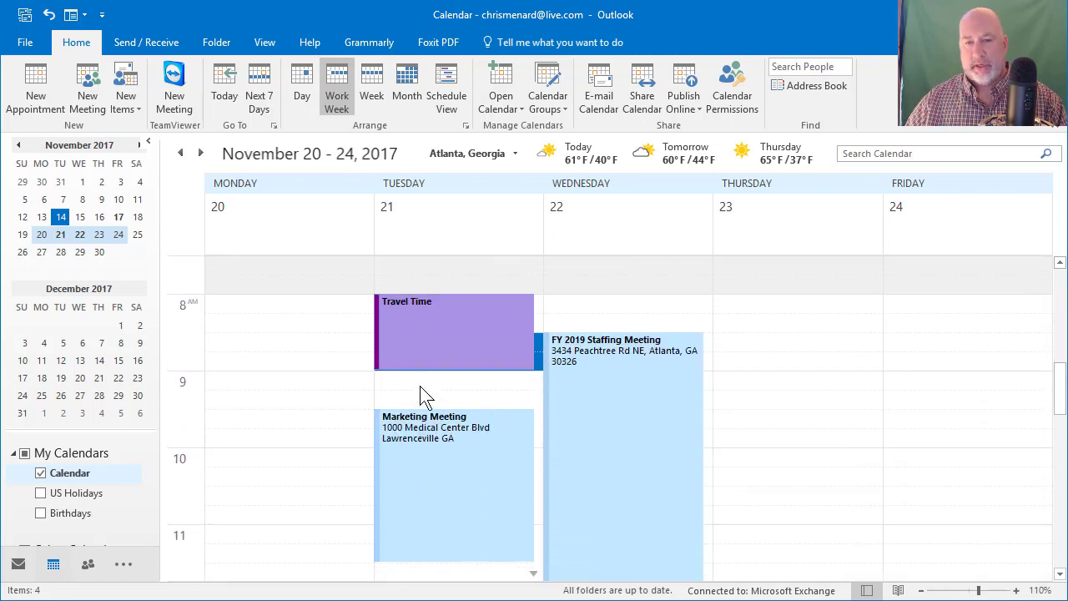
Step: Extend Travel Time to end at 9:30, where the Marketing Meeting begins
left_click(288, 305)
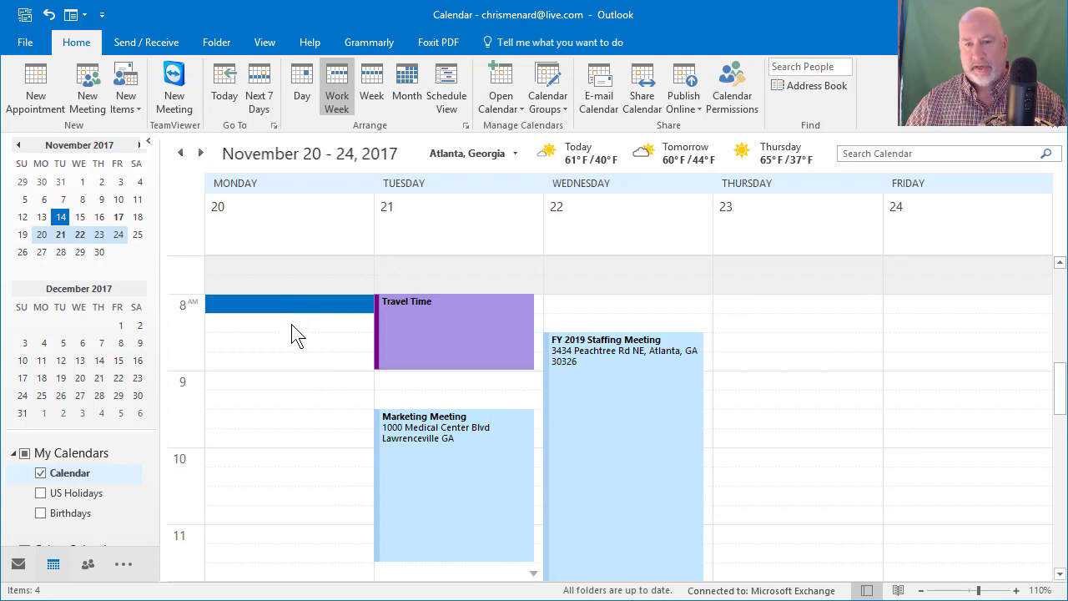
left_click(291, 325)
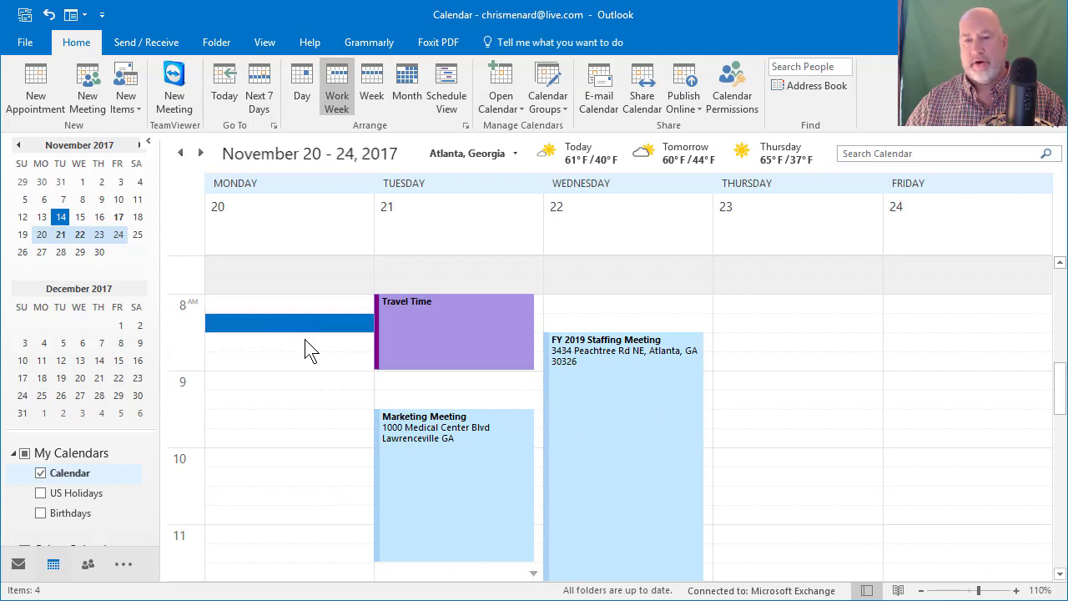
left_click(305, 343)
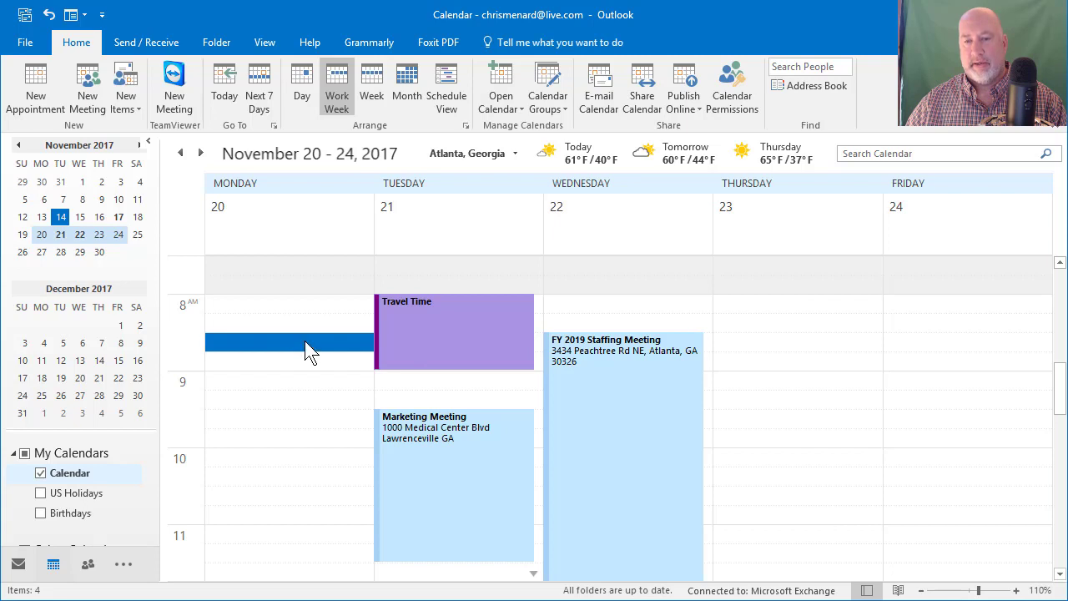
left_click(460, 371)
left_click_drag(454, 368, 454, 383)
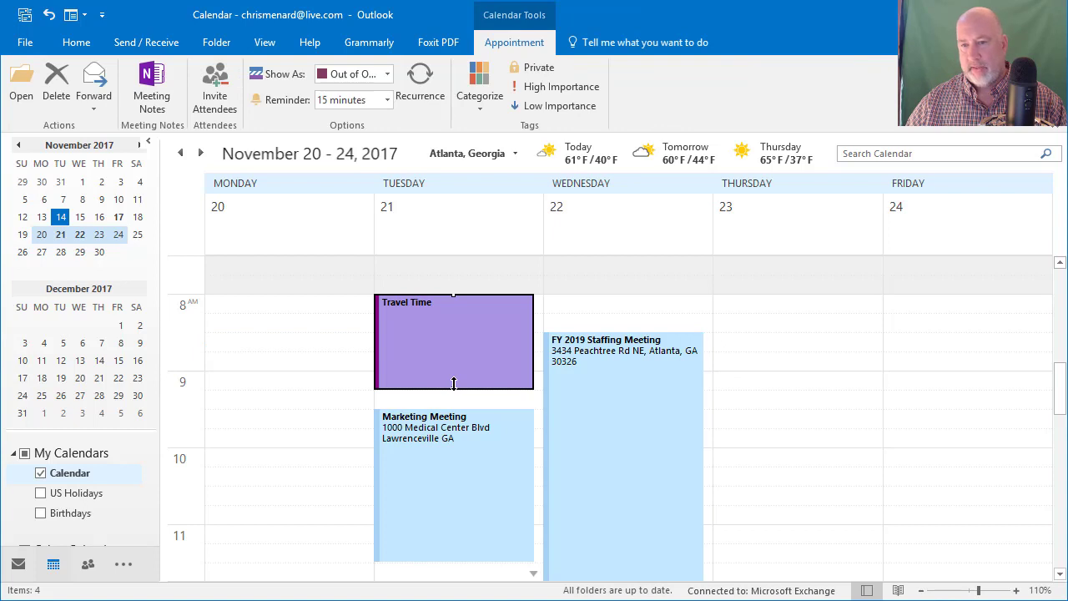
left_click_drag(455, 386, 455, 396)
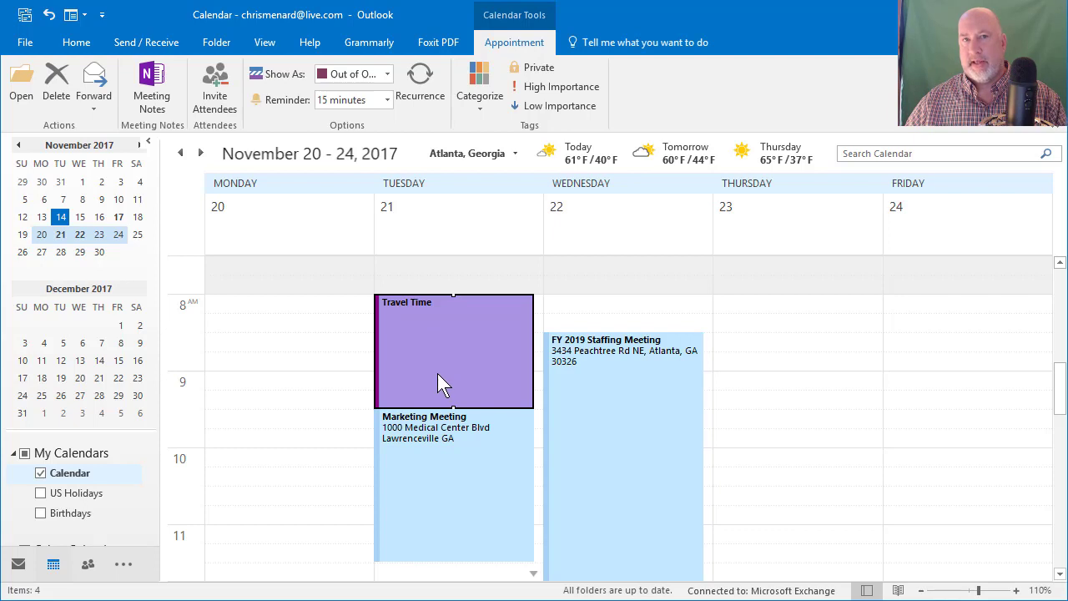
Step: Set the Marketing Meeting to show as Out of Office and save it
left_click(458, 453)
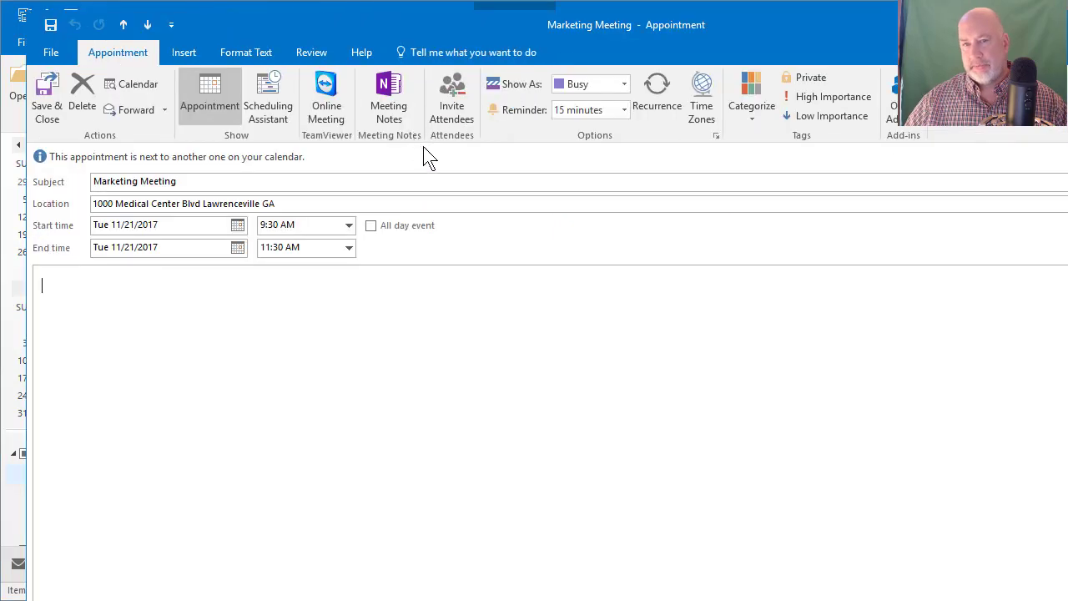
left_click(623, 83)
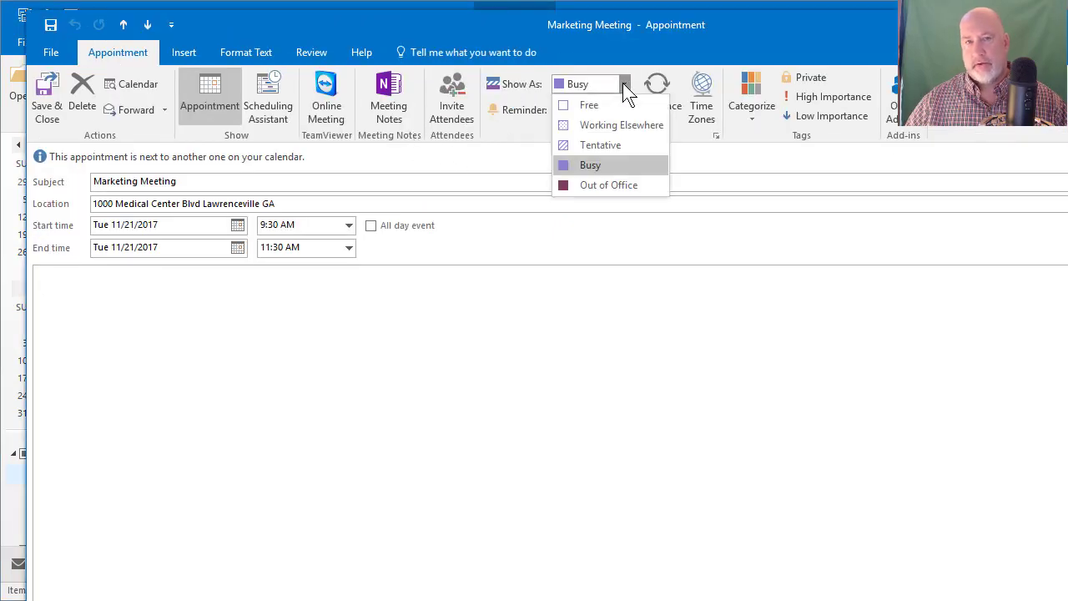
left_click(604, 183)
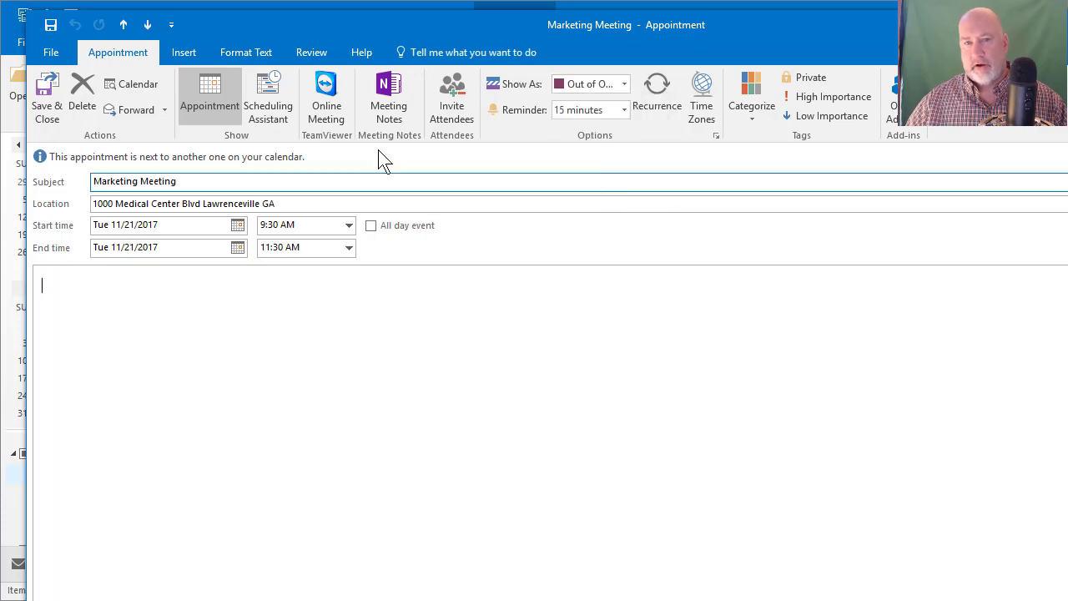
left_click(44, 108)
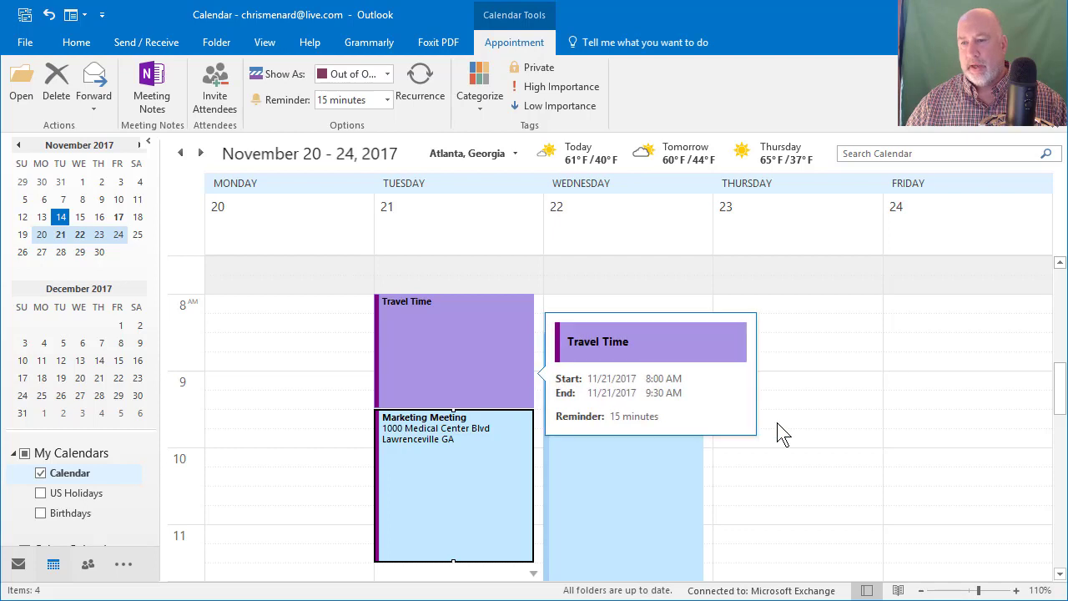
Step: Switch the calendar grid to 30-minute time slots and return to the morning meetings
right_click(177, 328)
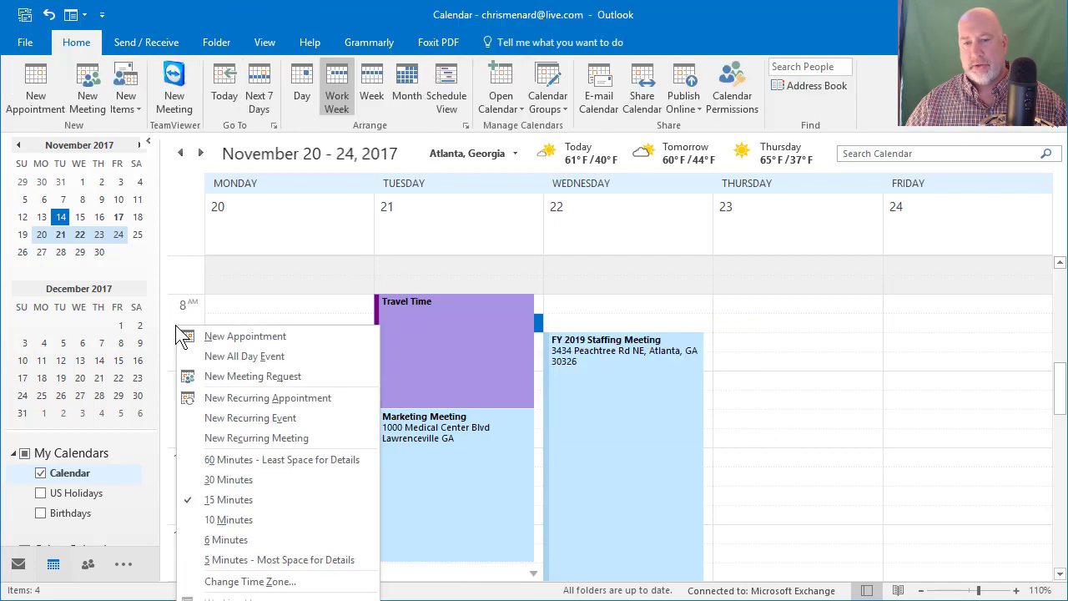
left_click(231, 480)
scroll(684, 367, "down", 5)
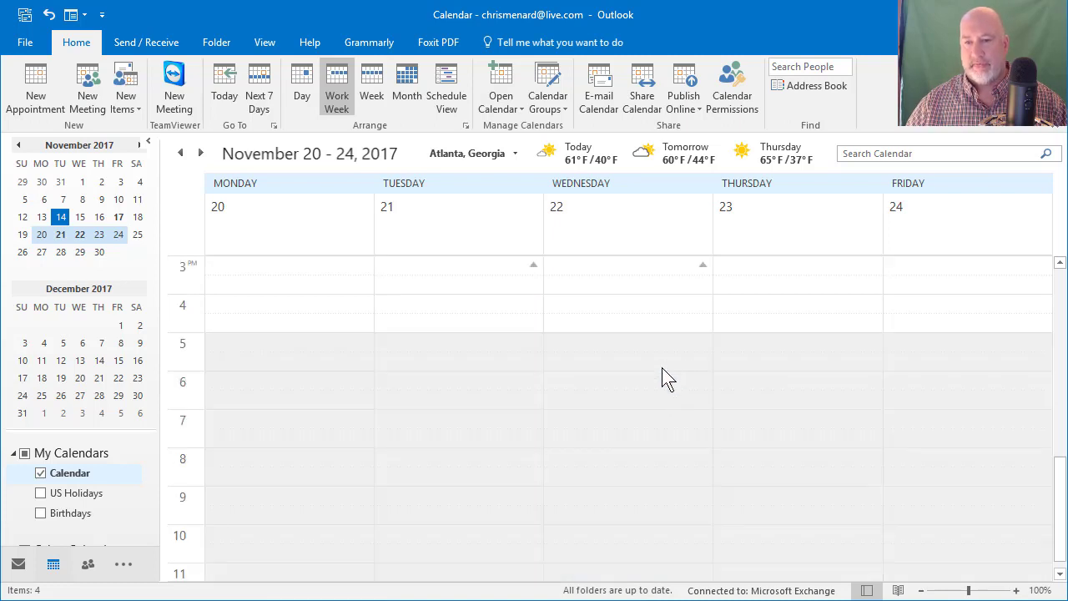
scroll(662, 371, "up", 1)
scroll(662, 372, "up", 6)
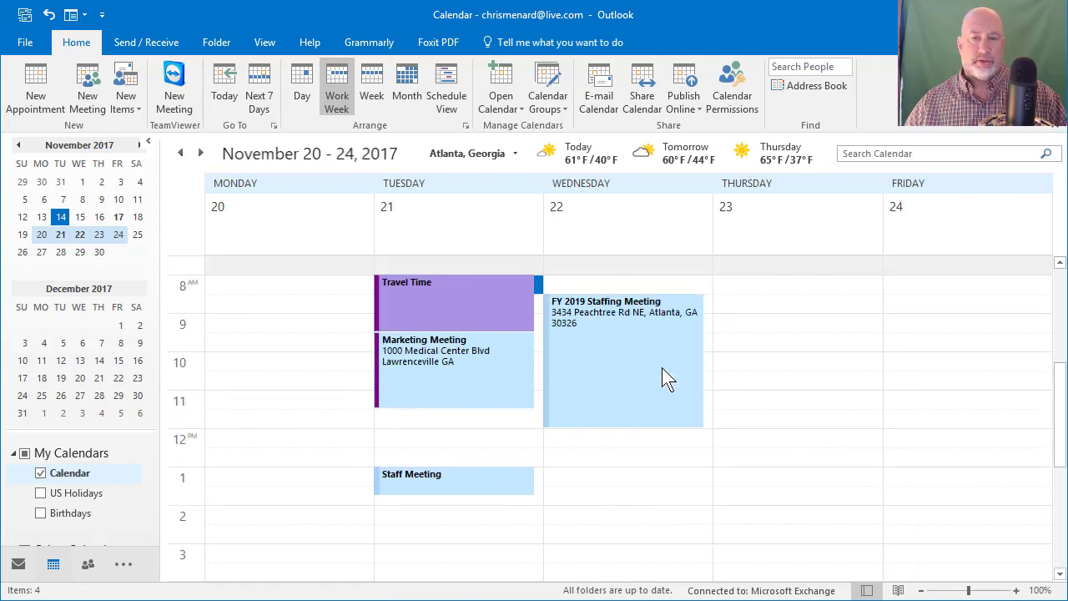
mouse_move(442, 293)
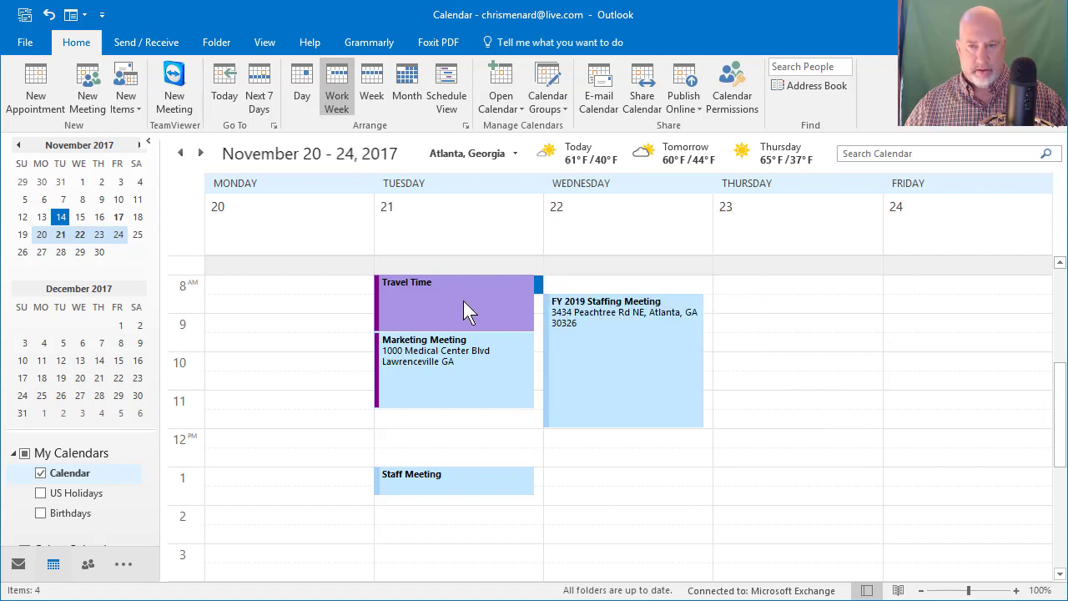
Step: Copy Travel Time before Tuesday's Staff Meeting and before Wednesday's FY 2019 Staffing Meeting
left_click_drag(463, 301, 527, 422)
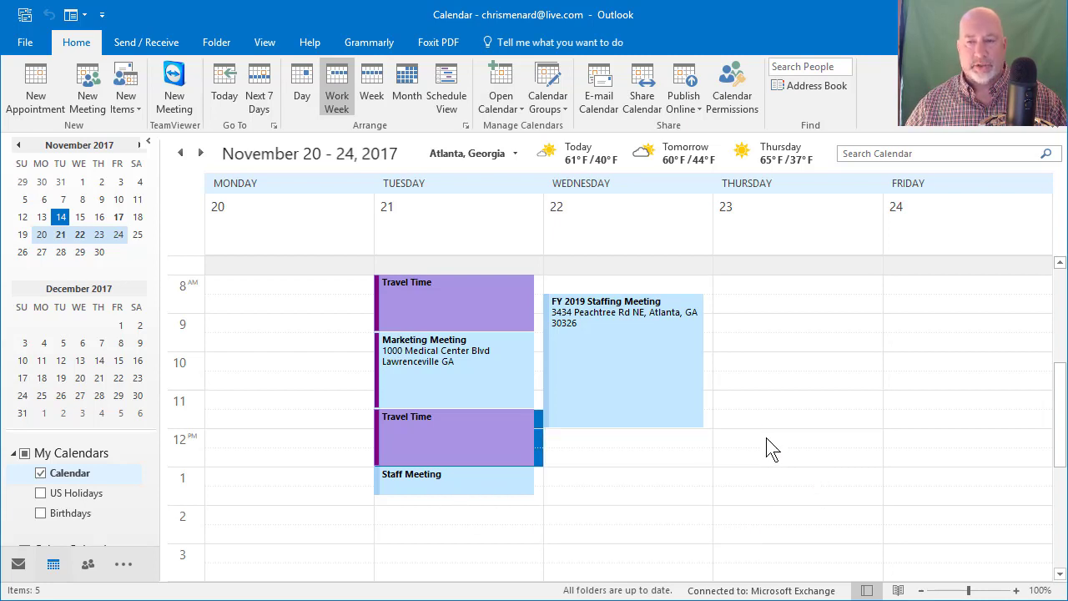
scroll(769, 448, "up", 2)
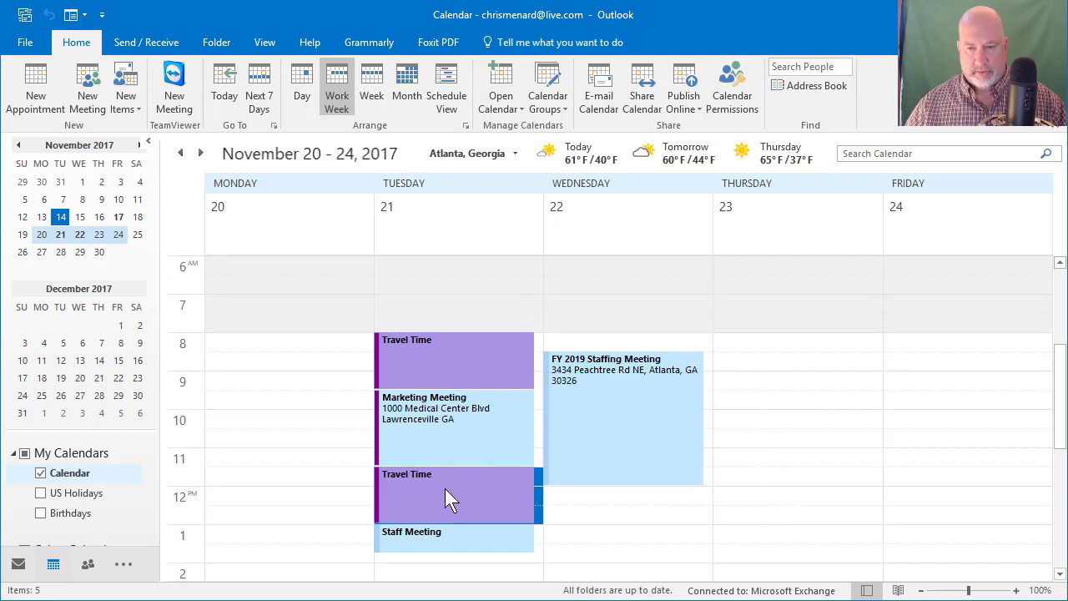
left_click_drag(445, 489, 606, 327)
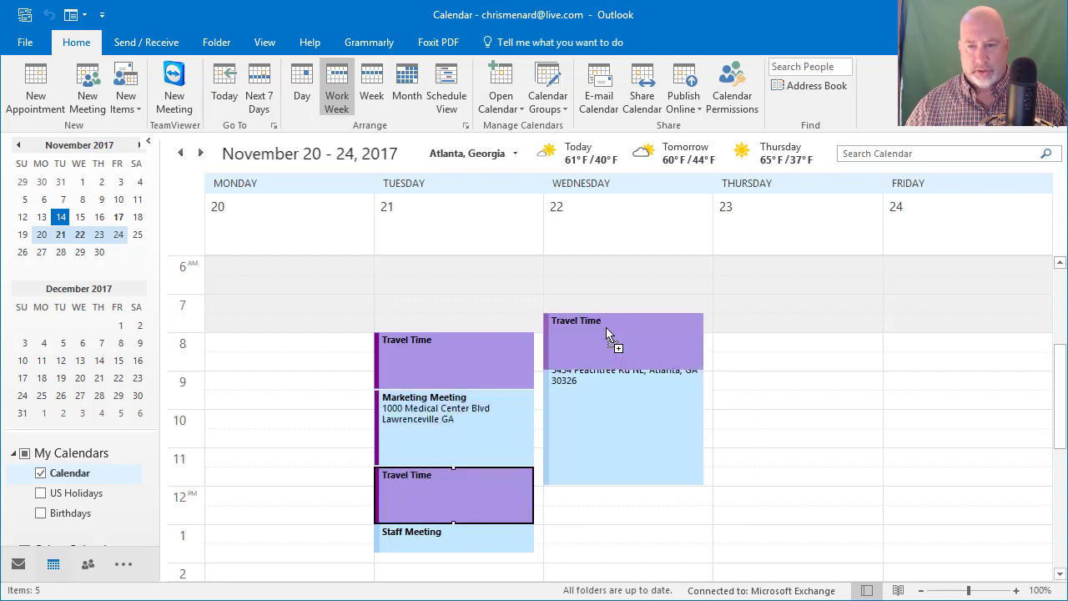
left_click_drag(611, 315, 611, 309)
Step: Make Wednesday's Travel Time copy run 7:30–8:30 AM
mouse_move(626, 337)
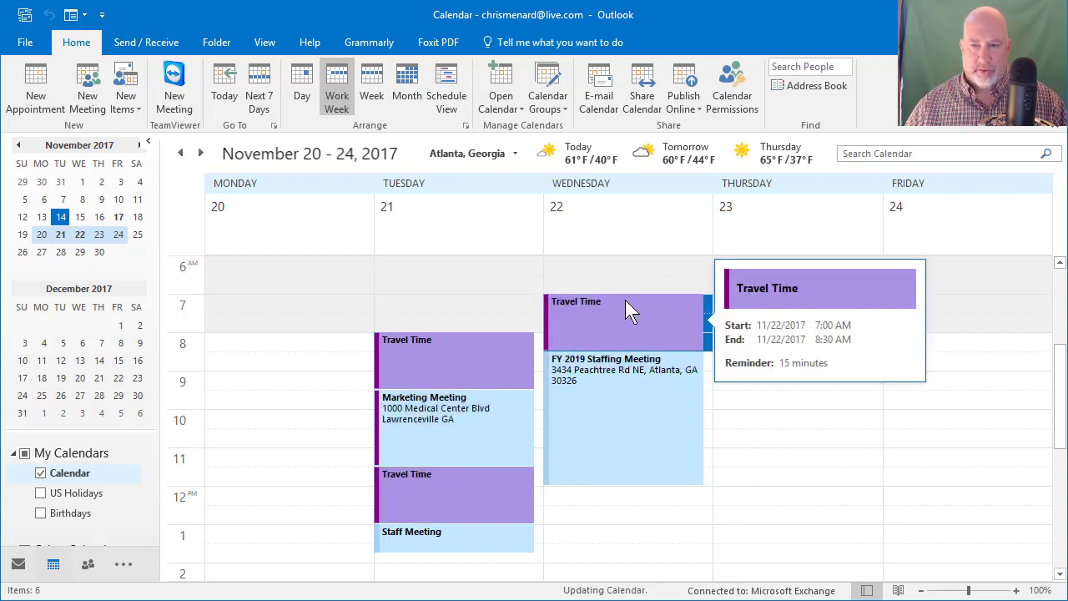
left_click(625, 301)
left_click_drag(625, 302, 628, 315)
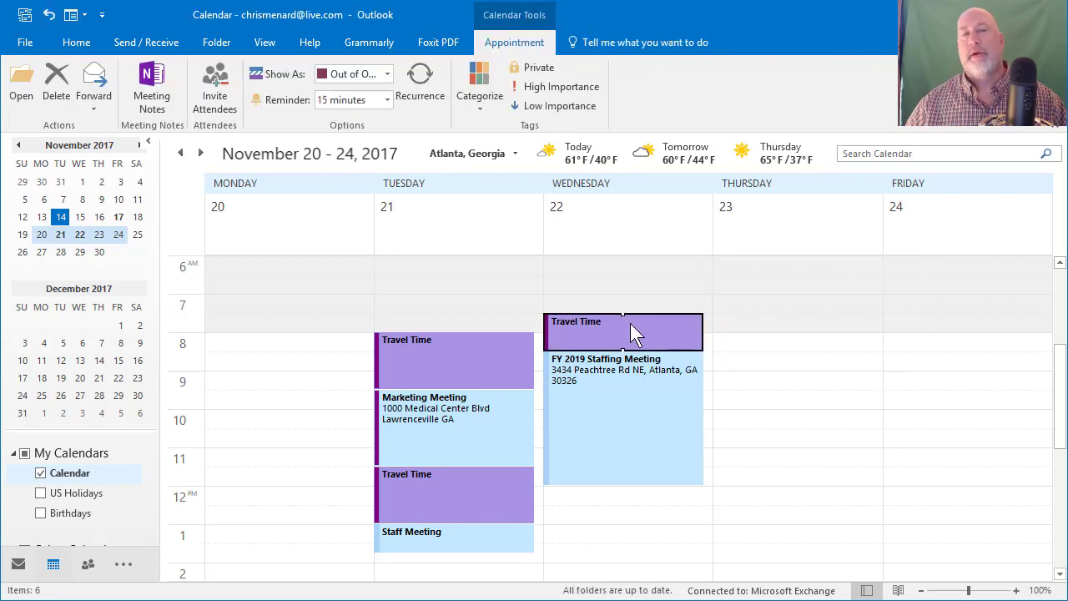
mouse_move(631, 326)
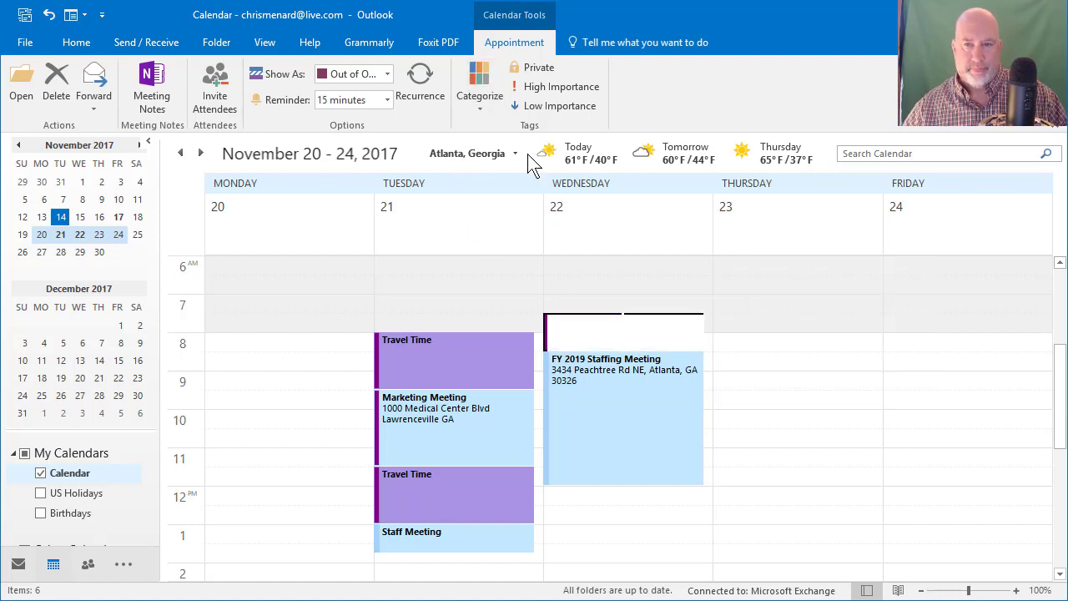
left_click(478, 109)
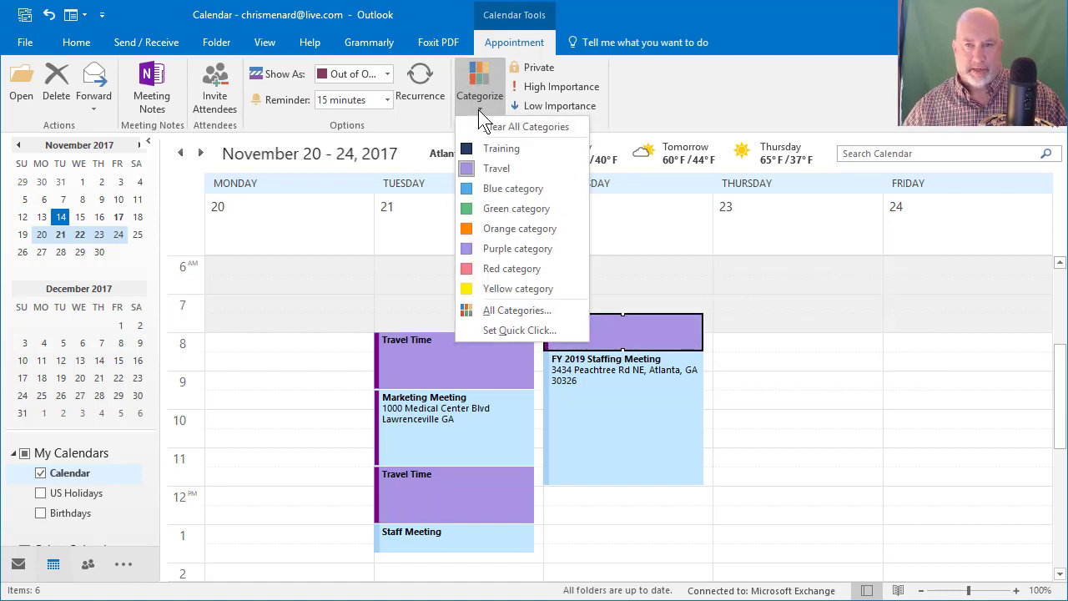
Step: Create a red ABC Company Travel category and apply it to Wednesday's Travel Time block
left_click(523, 317)
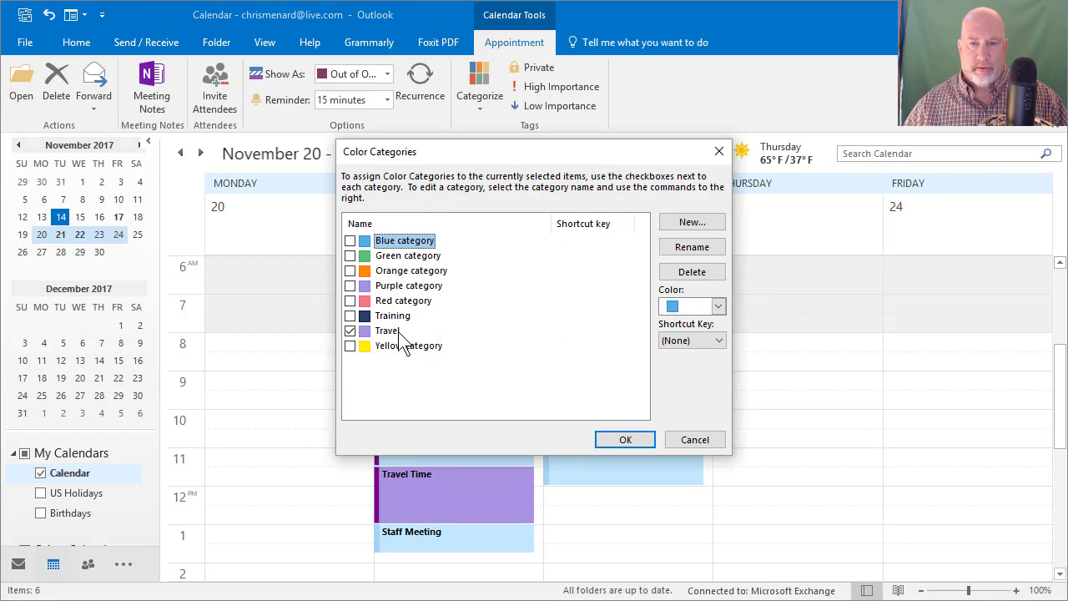
left_click(707, 222)
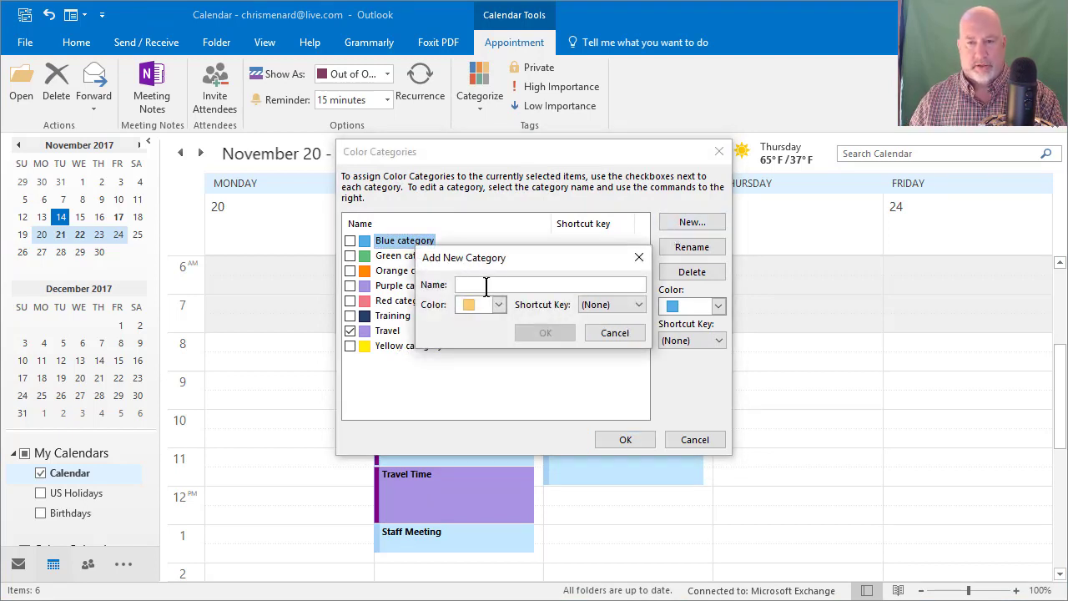
type("ABC Compa")
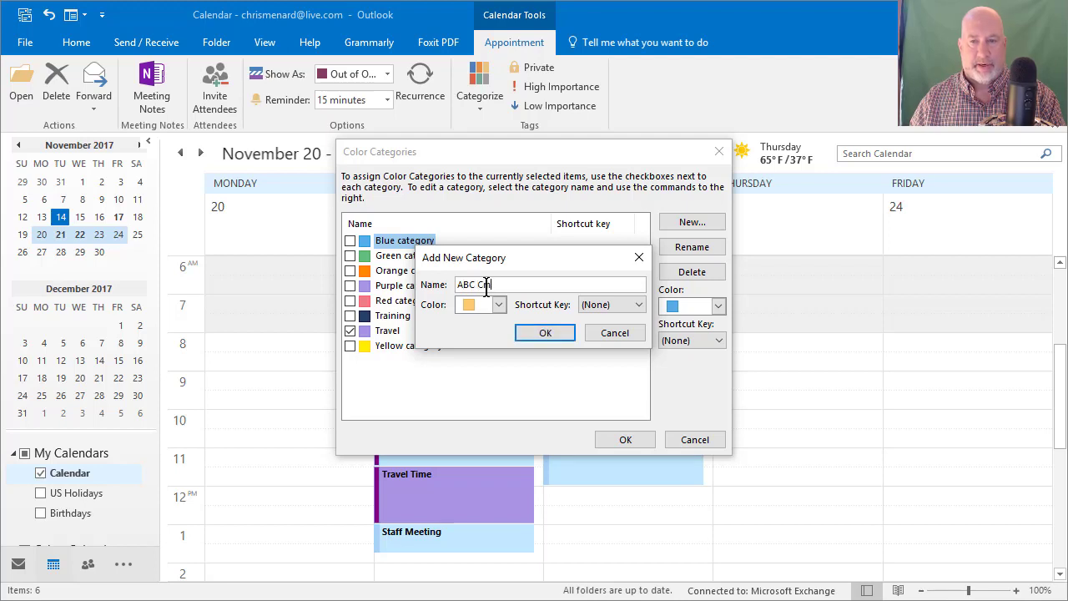
key("BackSpace")
key("BackSpace")
key("BackSpace")
type("ompany")
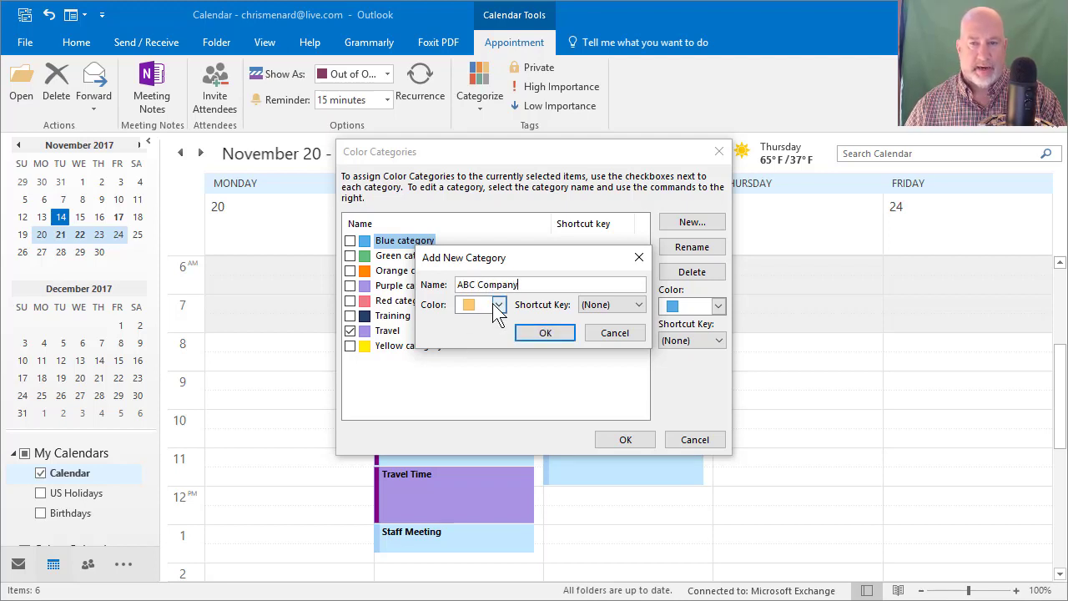
left_click(498, 306)
left_click(492, 357)
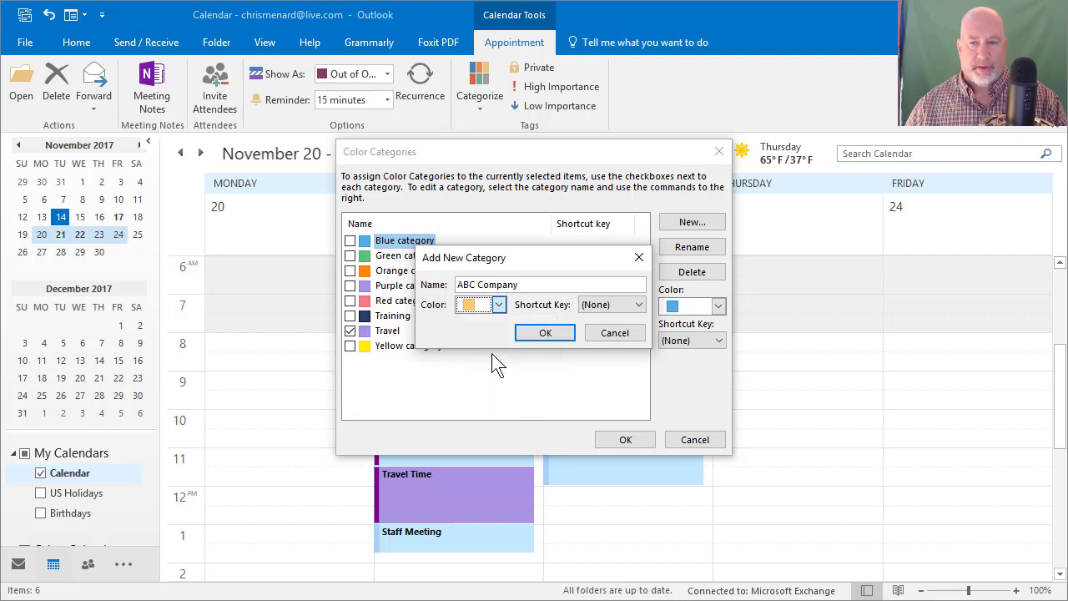
left_click(534, 286)
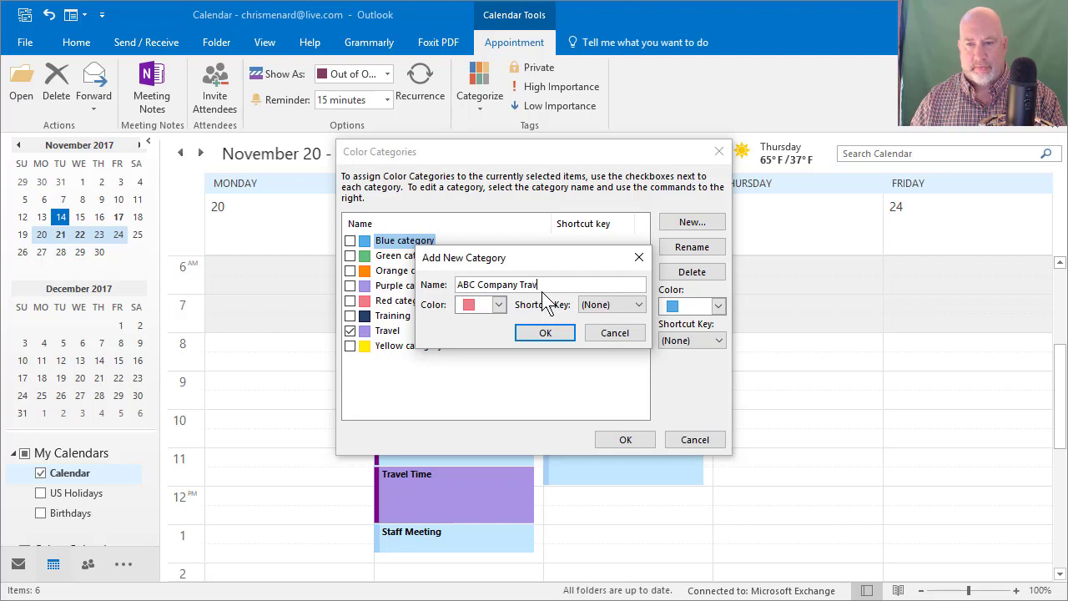
left_click(546, 333)
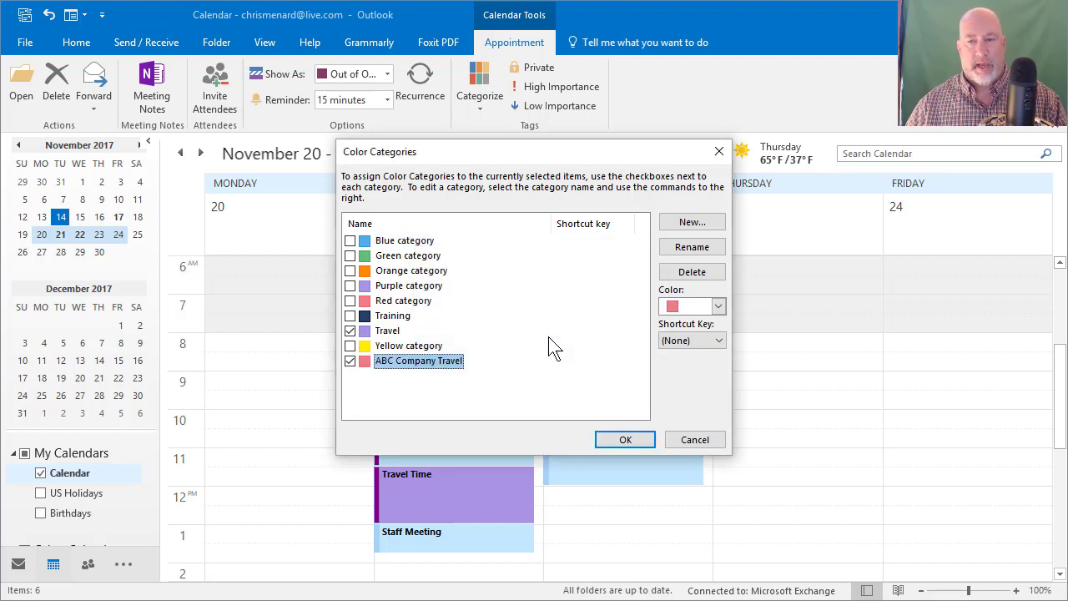
left_click(626, 439)
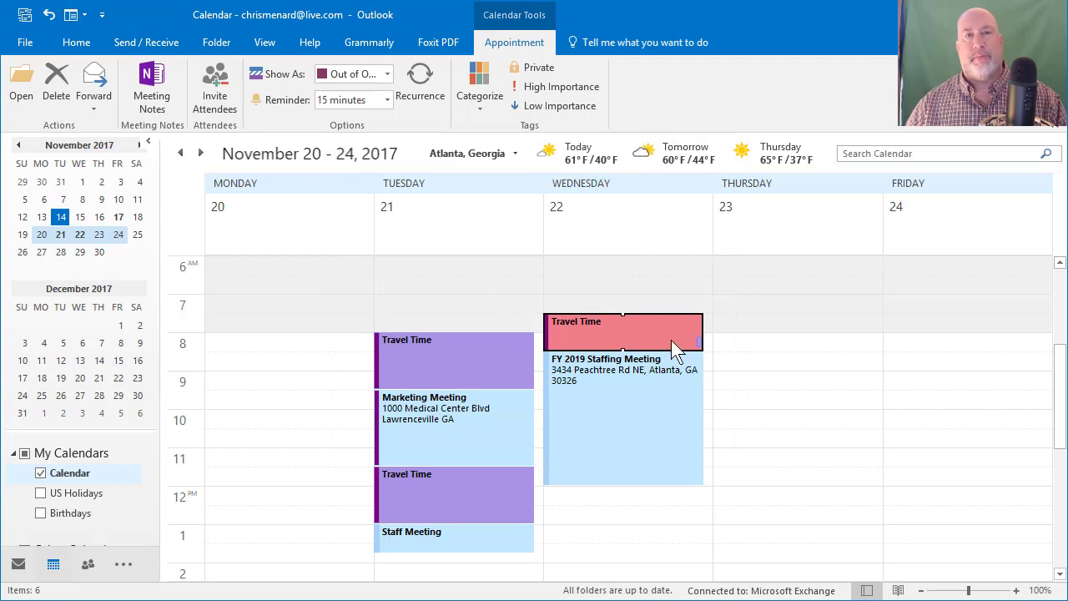
Step: Show the November 13–17 week with Friday's Budget Meeting, then bring Google Maps directions forward
mouse_move(671, 340)
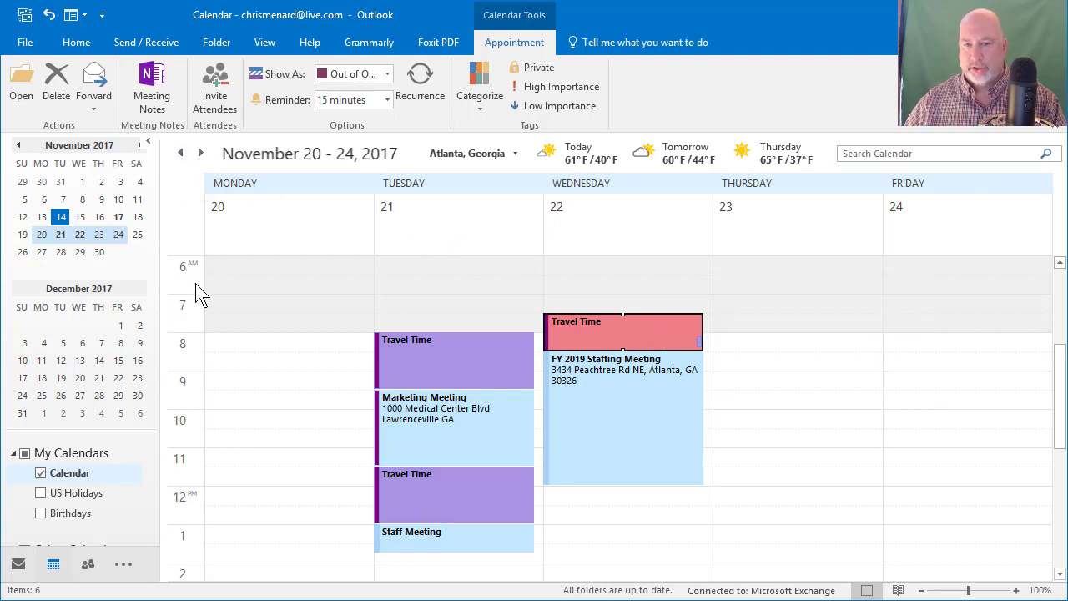
right_click(192, 313)
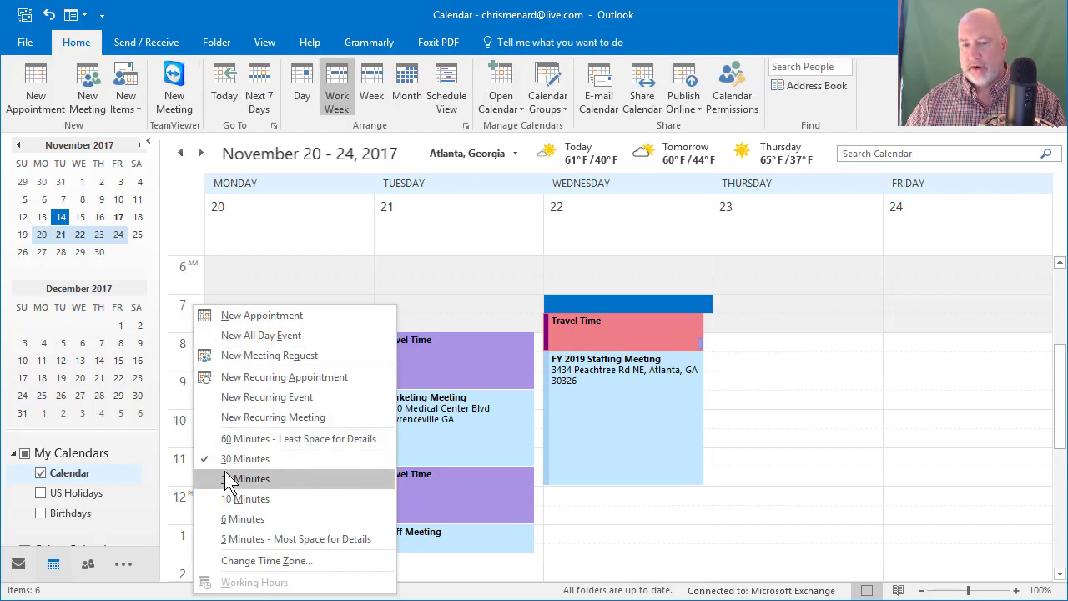
left_click(181, 153)
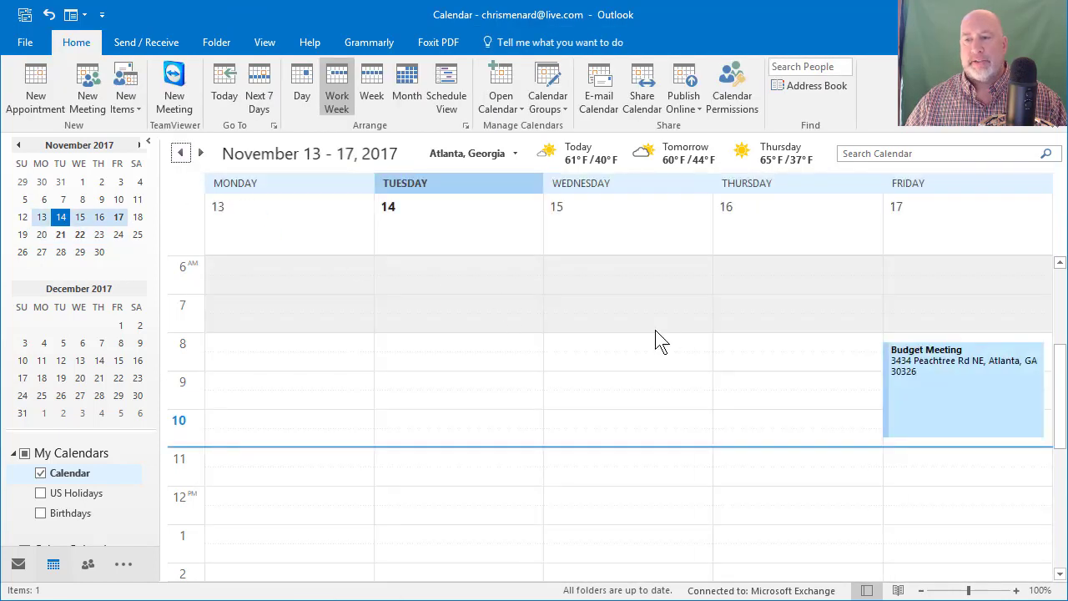
mouse_move(938, 386)
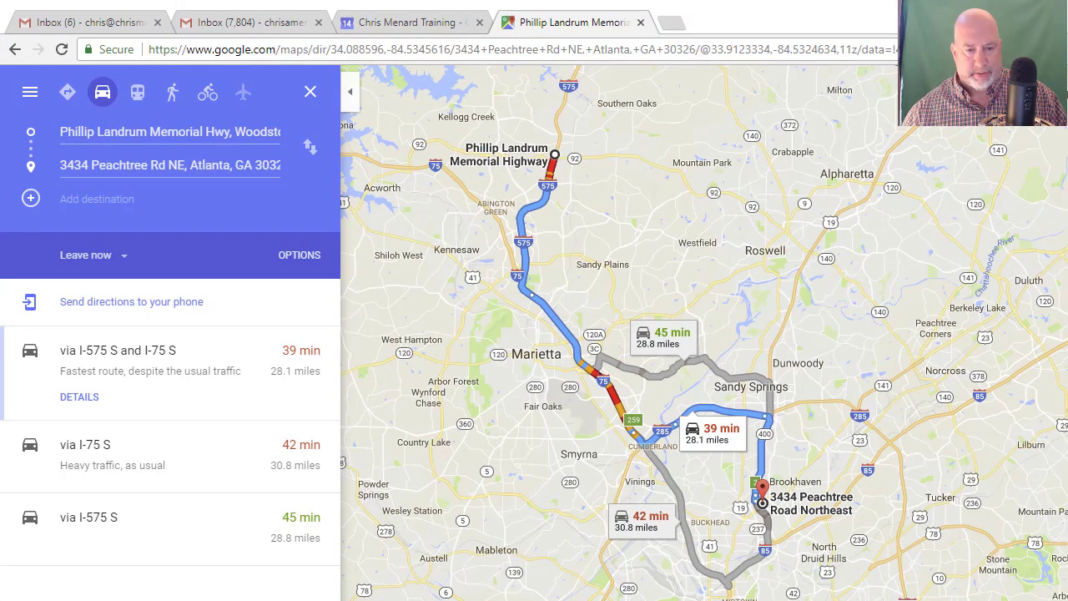
Step: Resize the Chrome window so the whole map with the 39, 42 and 45 min routes fits
left_click_drag(499, 600, 500, 600)
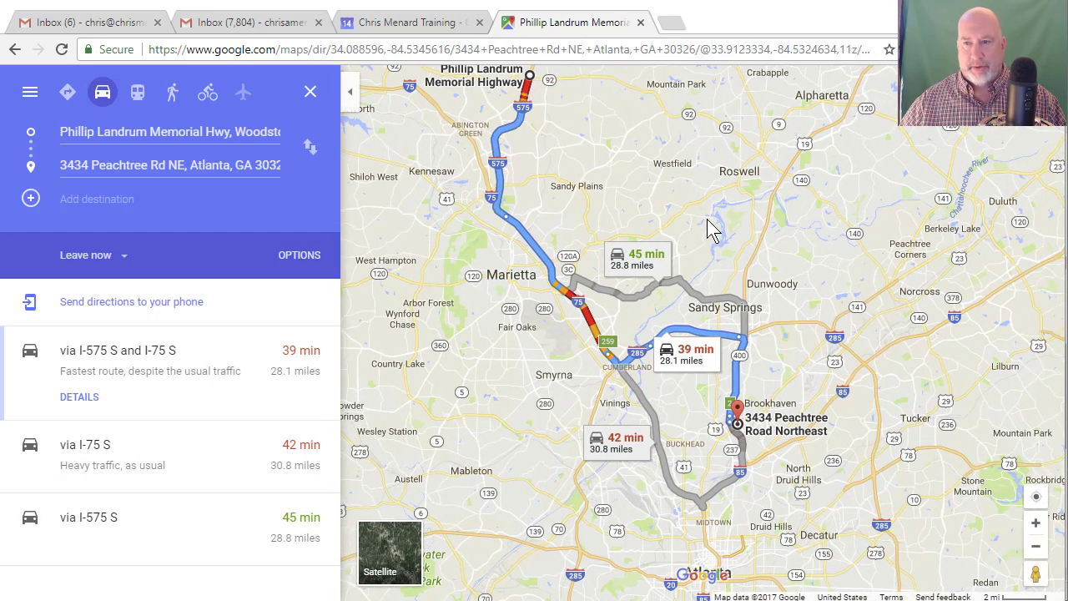
left_click_drag(708, 227, 723, 259)
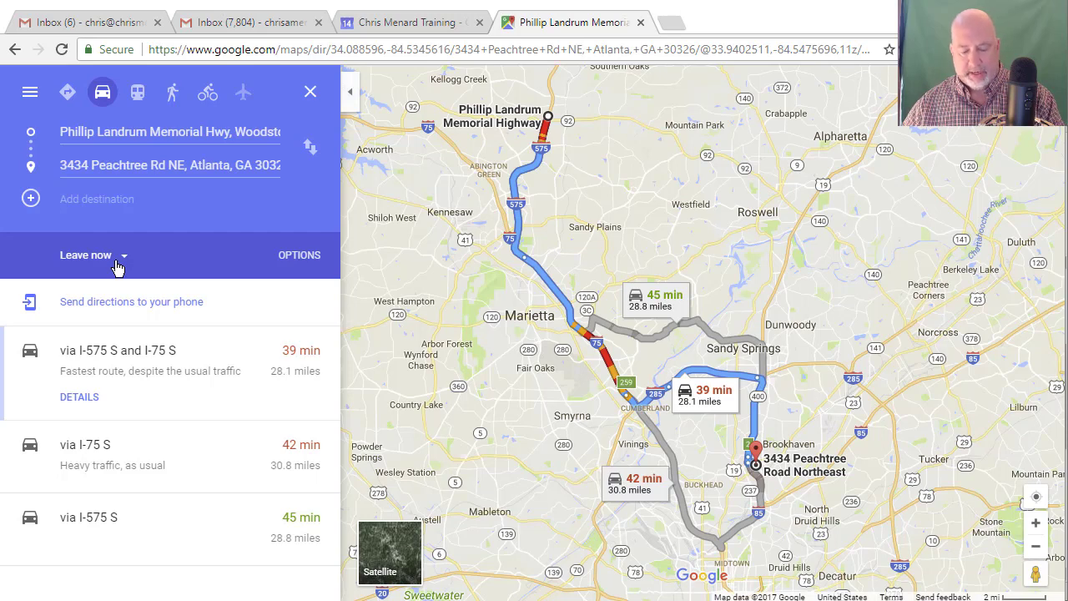
key("alt+Tab")
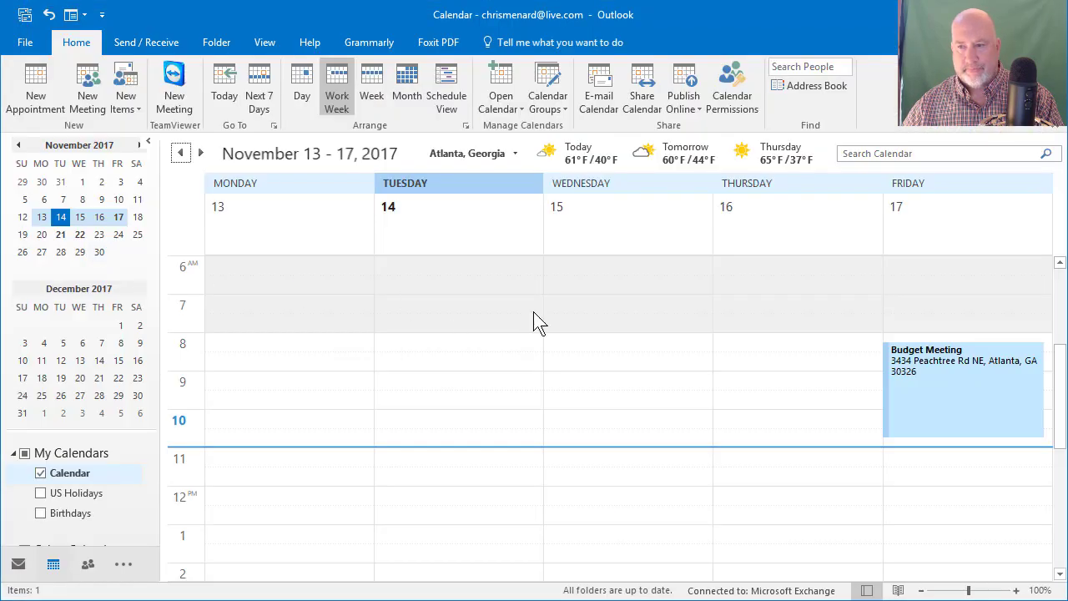
mouse_move(919, 367)
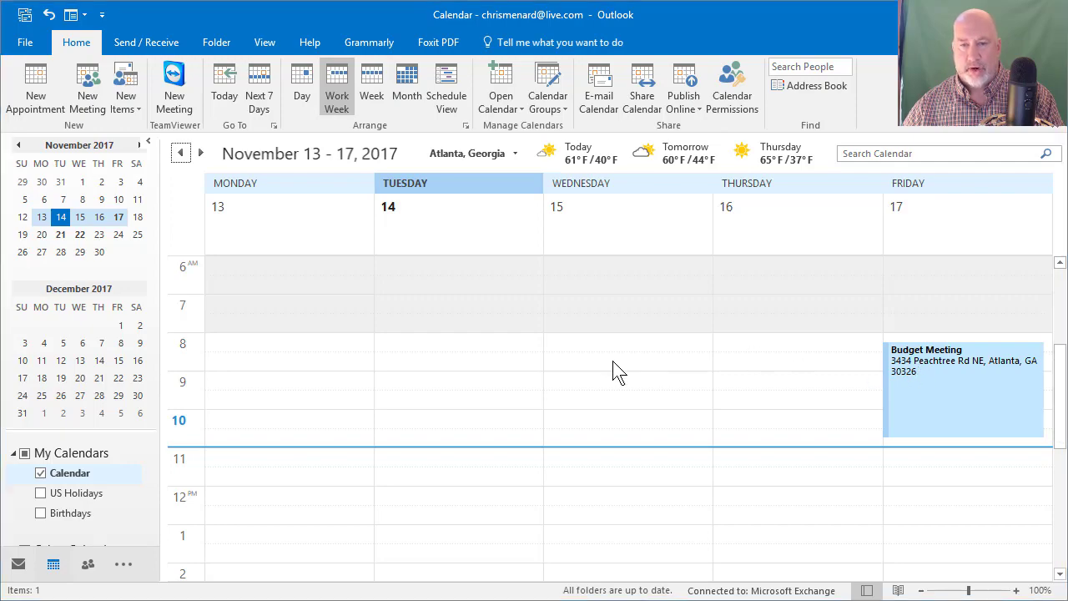
key("alt+Tab")
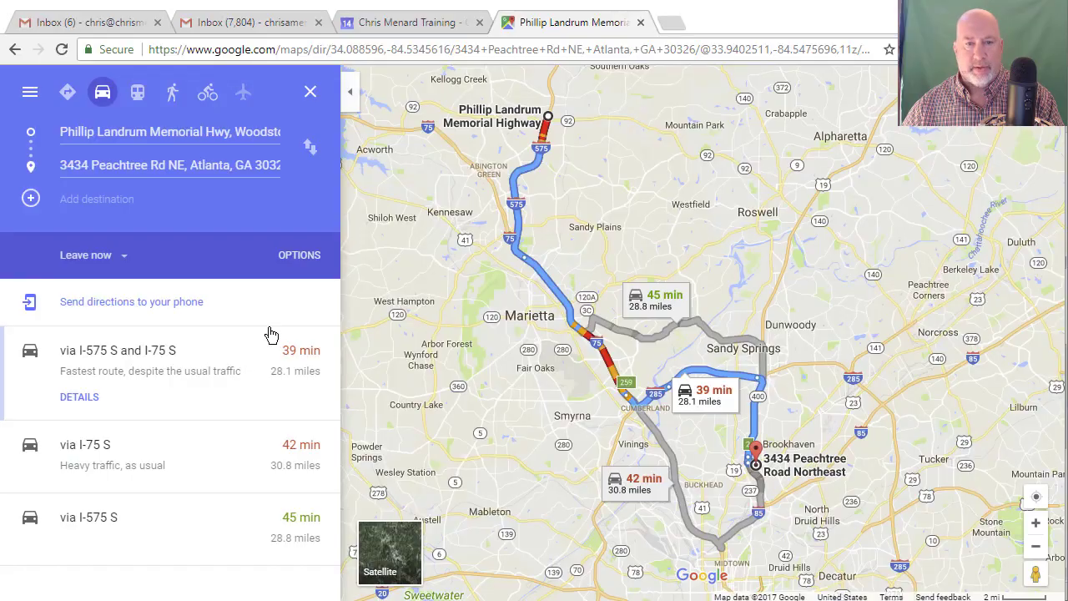
Step: Set the directions to arrive by 8:15 AM on Fri, Nov 17
left_click(125, 257)
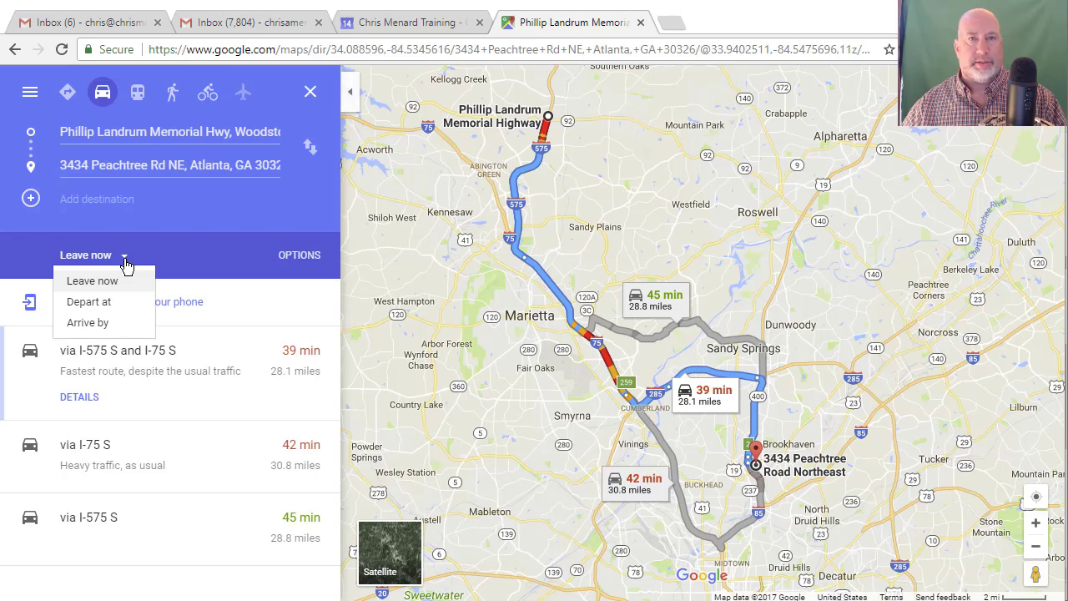
left_click(102, 326)
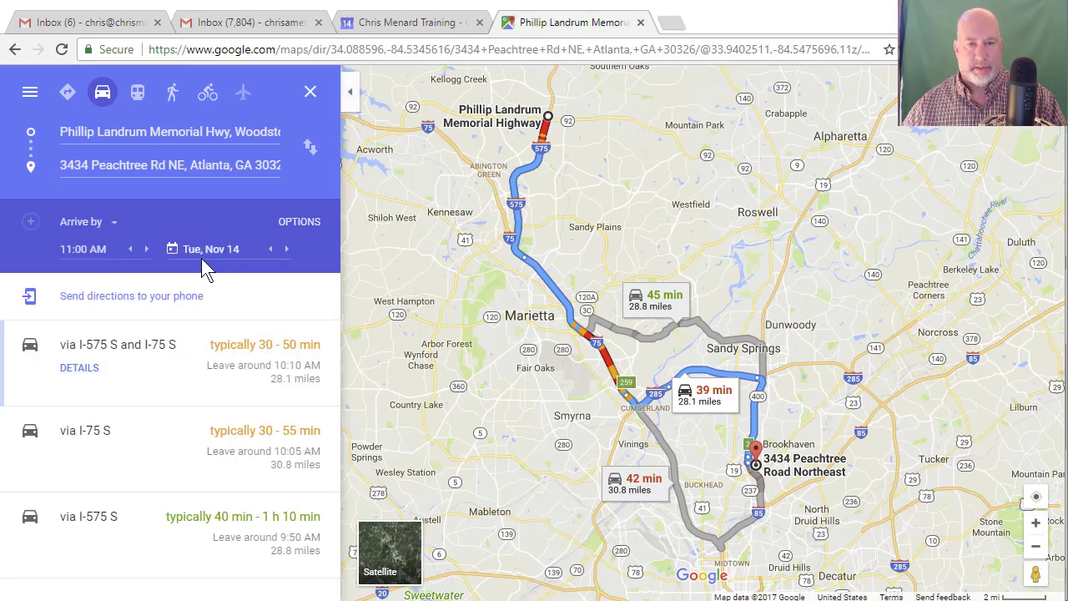
left_click(287, 250)
left_click(287, 249)
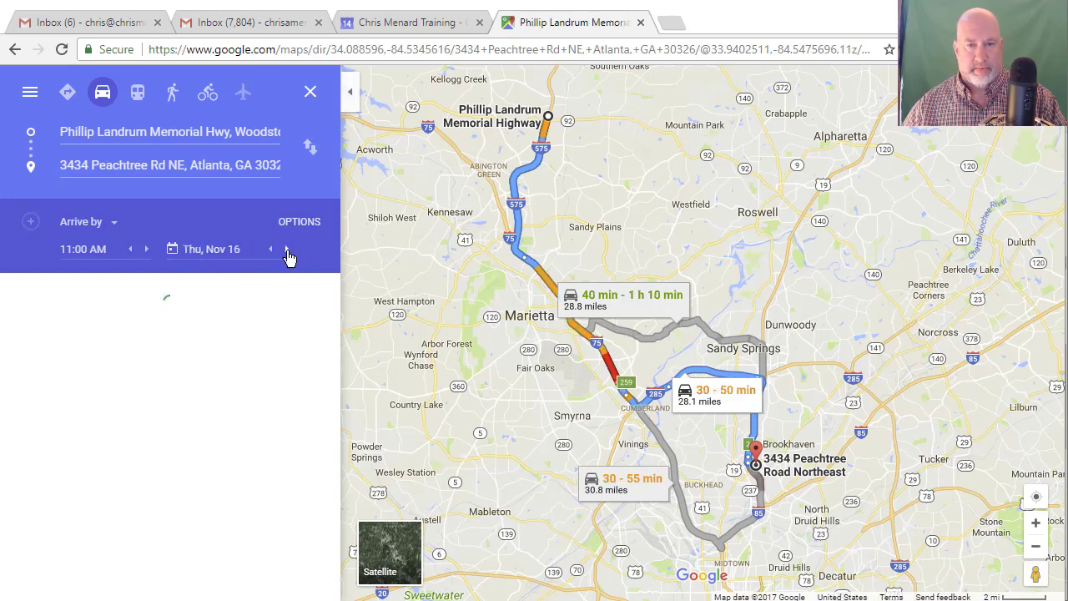
left_click(288, 249)
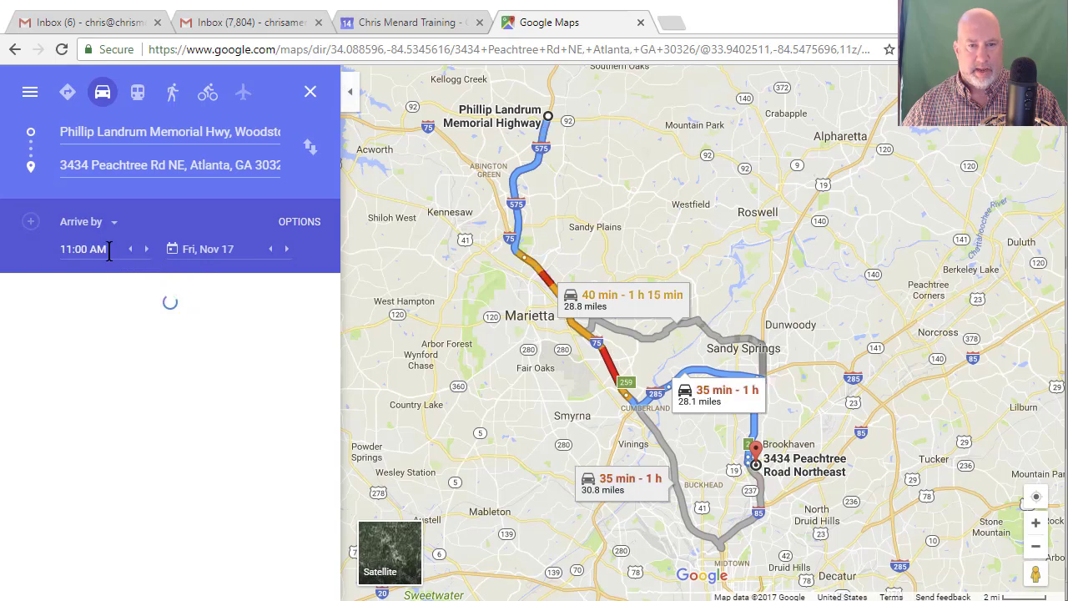
left_click(60, 249)
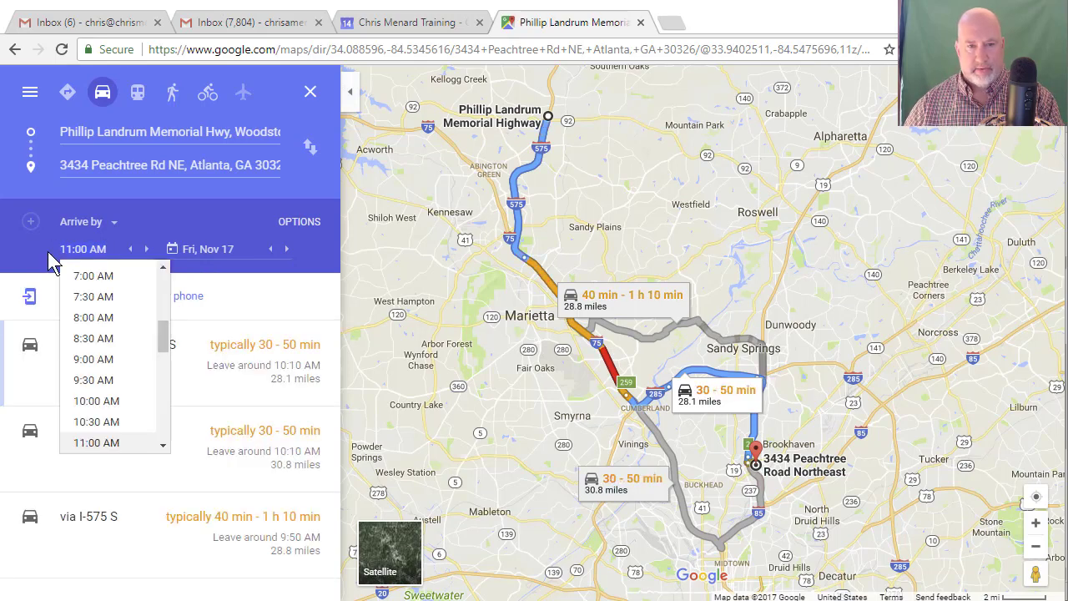
type("0815")
key("Tab")
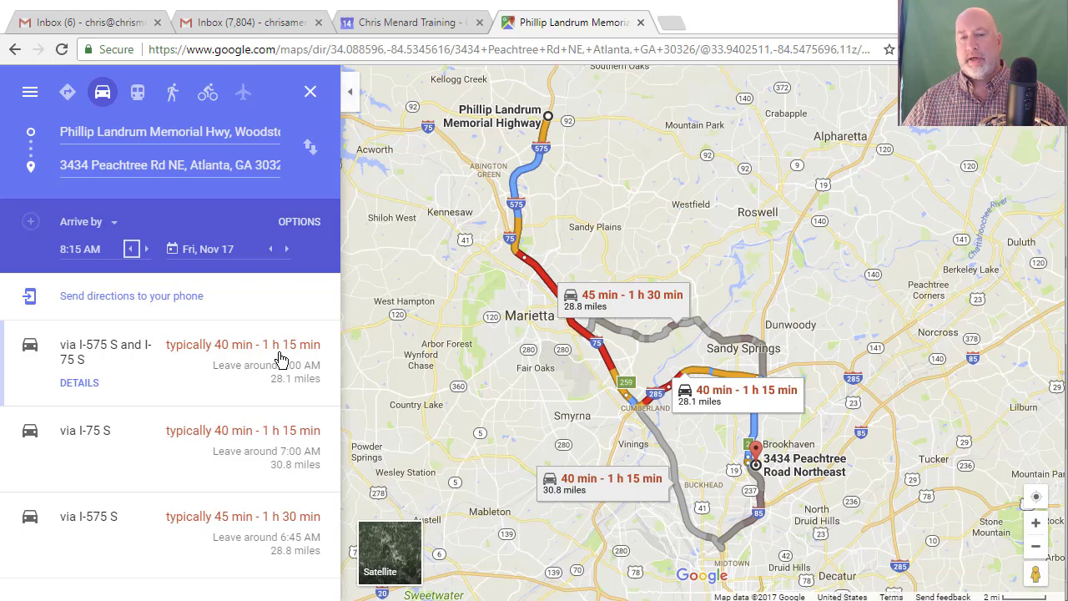
Step: Compare arrival travel times for Sat, Nov 18, then return to Fri, Nov 17
left_click(113, 223)
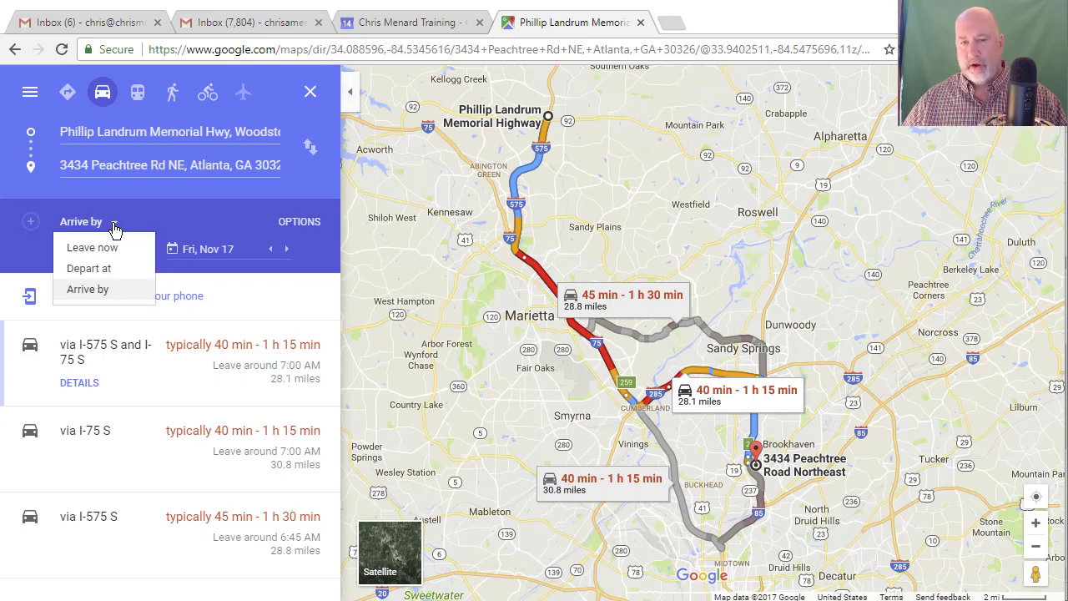
left_click(109, 289)
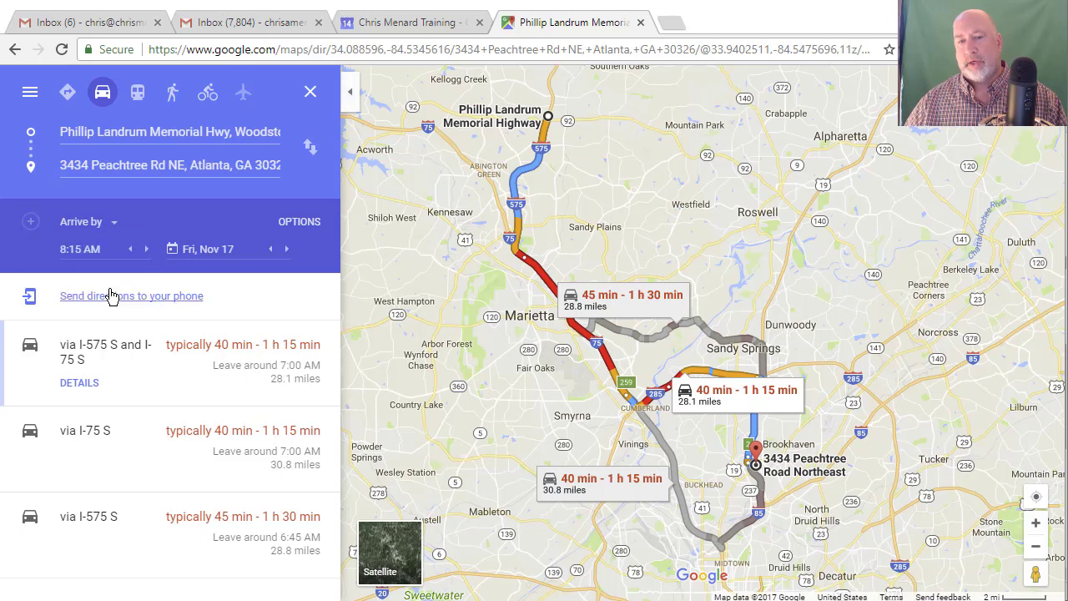
left_click(287, 254)
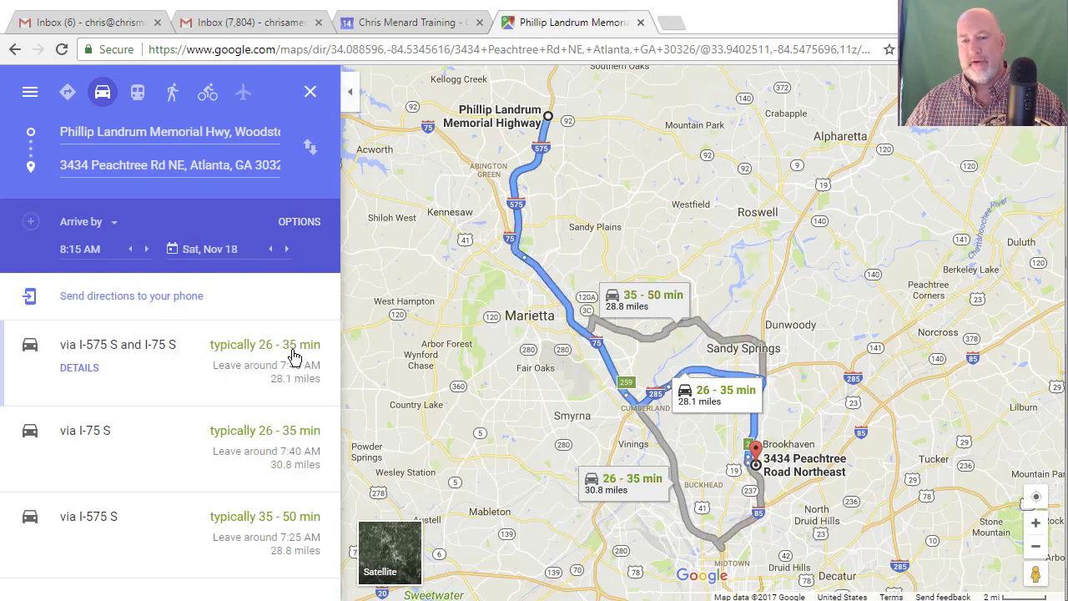
left_click(271, 250)
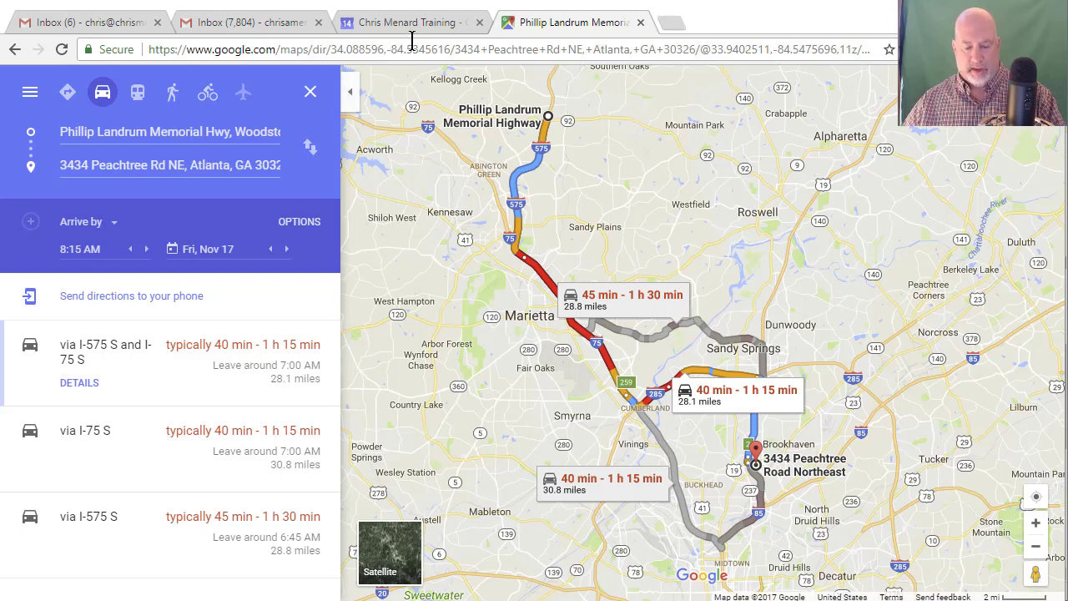
Step: Copy a Travel Time appointment onto Friday the 17th in Month view
key("alt+Tab")
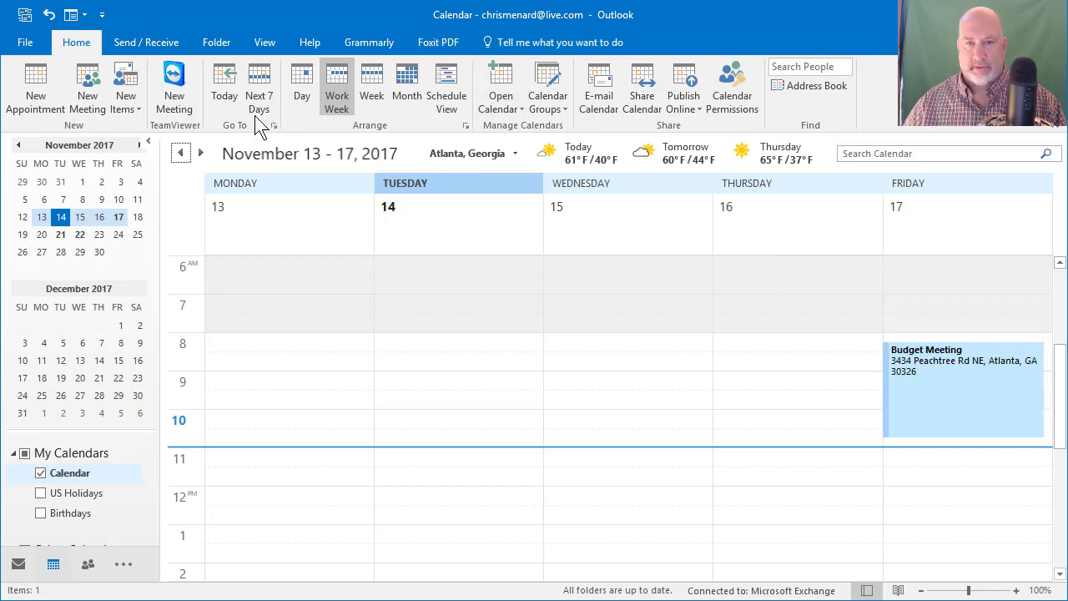
left_click(399, 100)
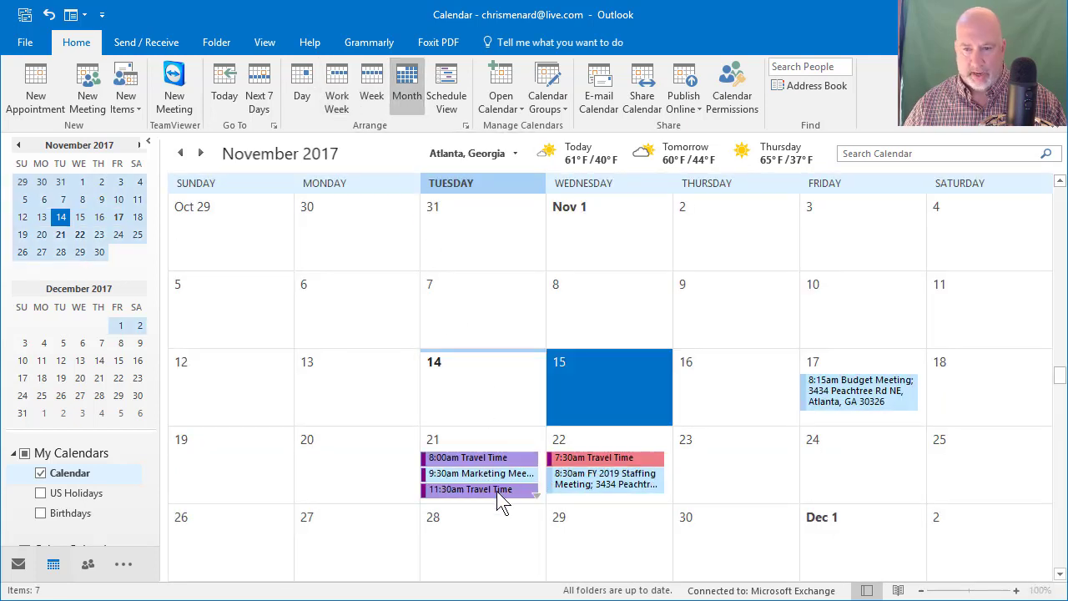
left_click_drag(511, 488, 605, 467)
left_click_drag(745, 413, 853, 363)
left_click(829, 364)
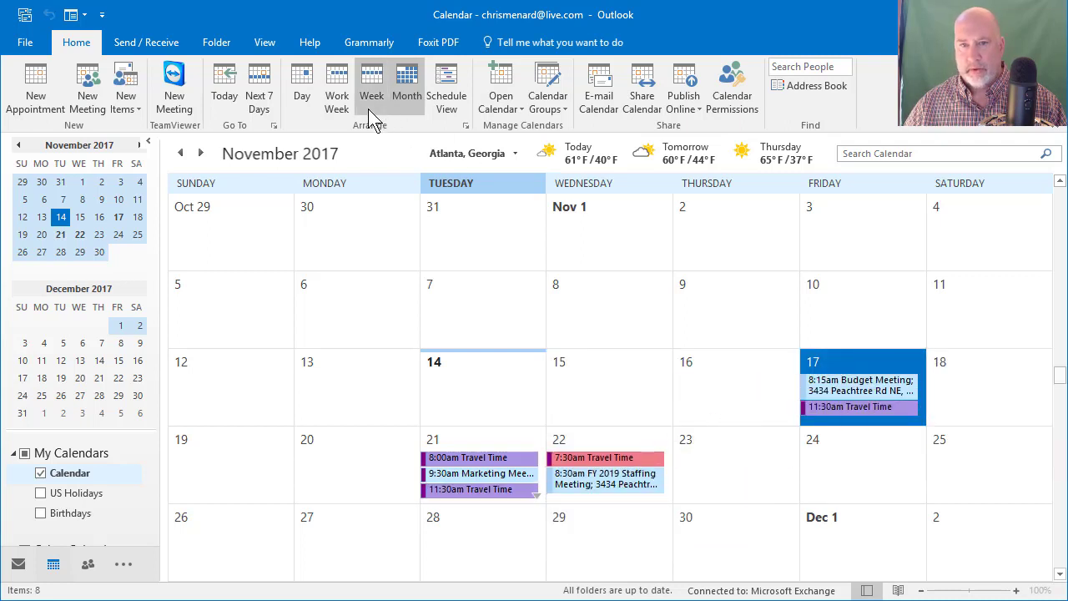
Step: In Work Week view, move Friday's Travel Time copy to just before the Budget Meeting
left_click(337, 100)
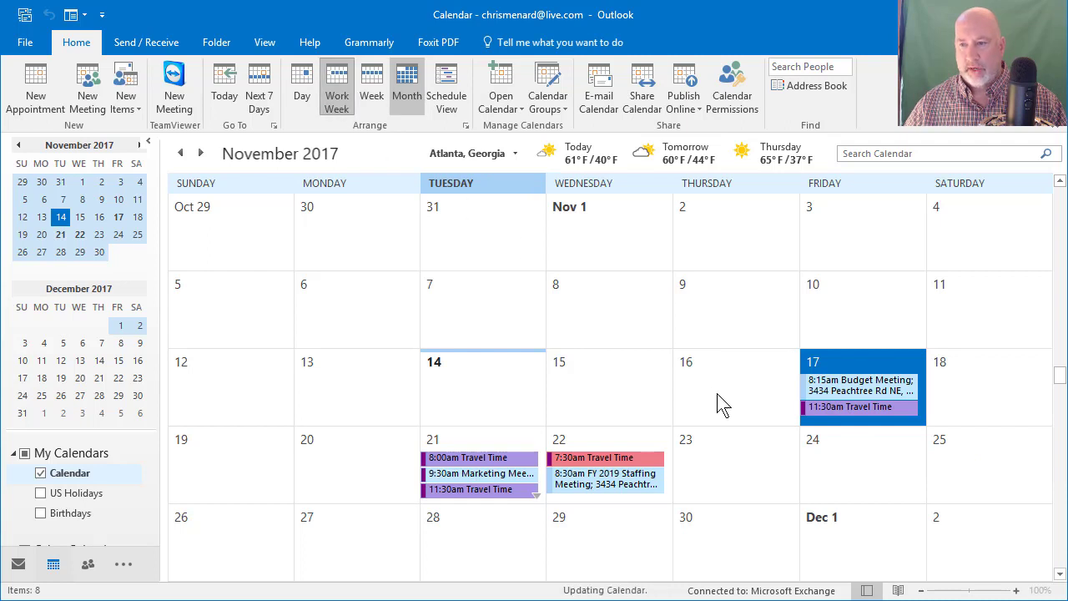
left_click_drag(935, 495, 937, 303)
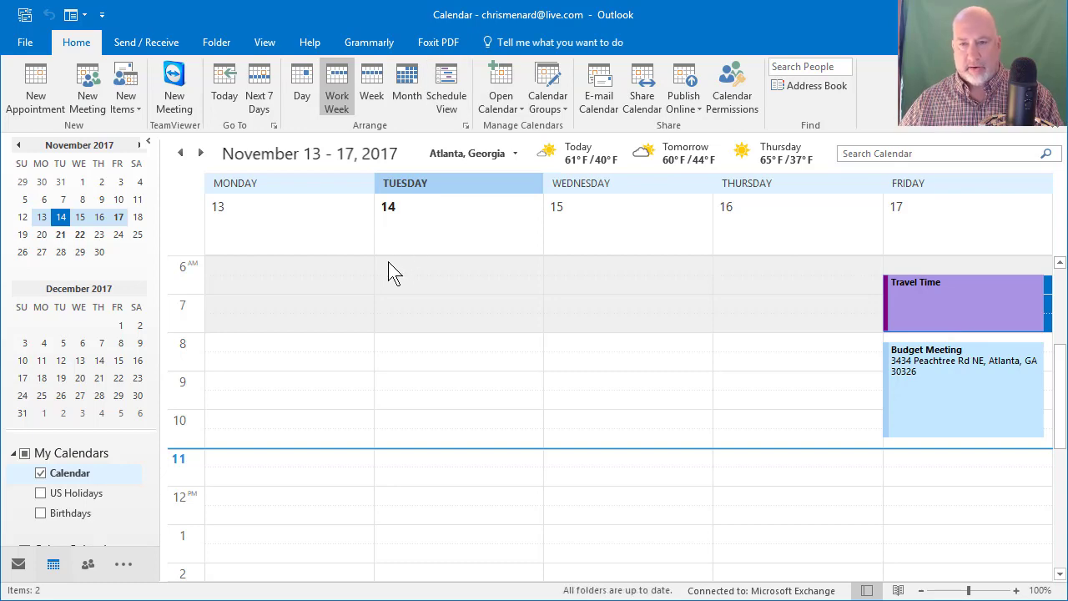
key("alt+Tab")
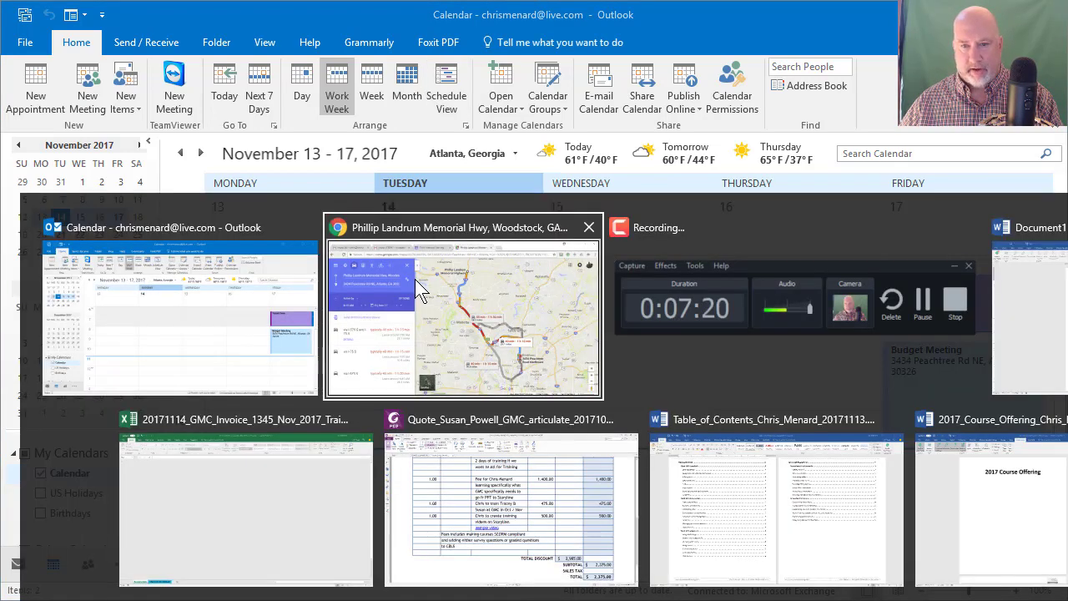
Step: Start a new Feb 6, 2018 event in Google Calendar titled 'Staff Meeting off site'
left_click(418, 283)
left_click(387, 29)
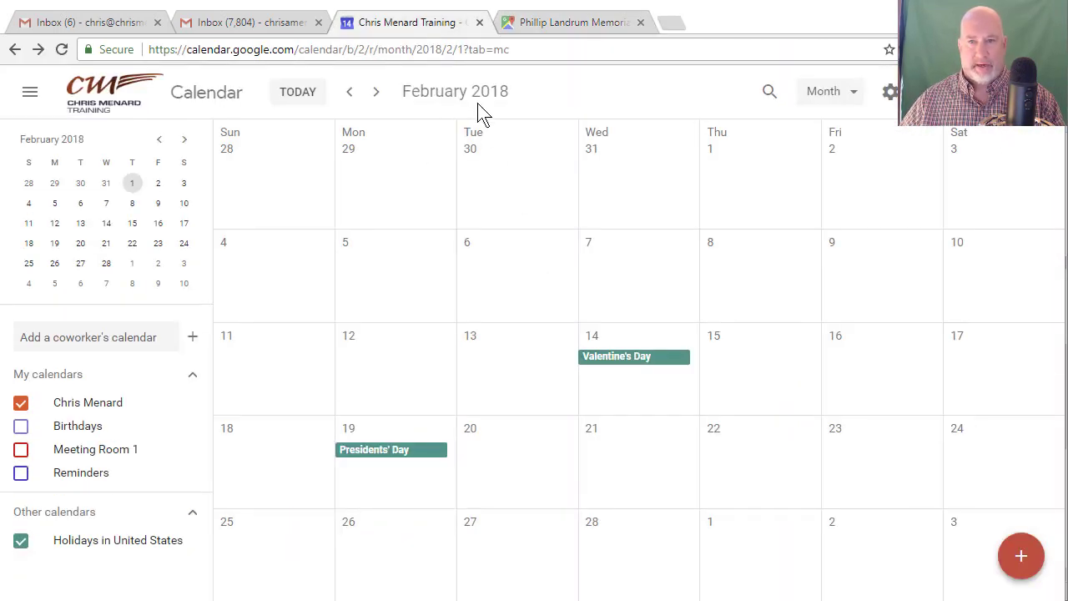
left_click(484, 264)
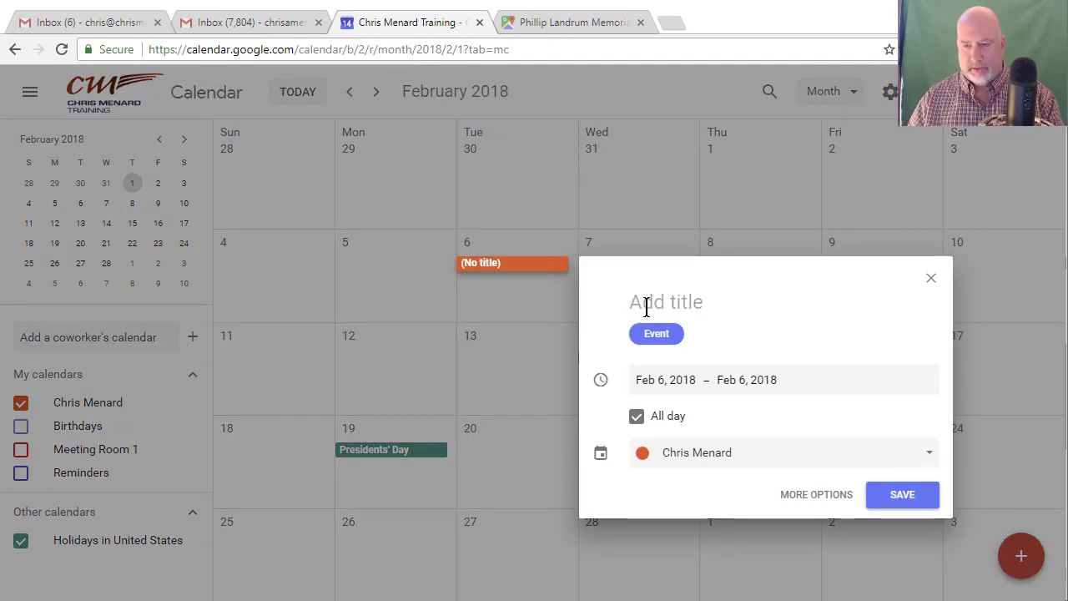
type("Staff Meeting ")
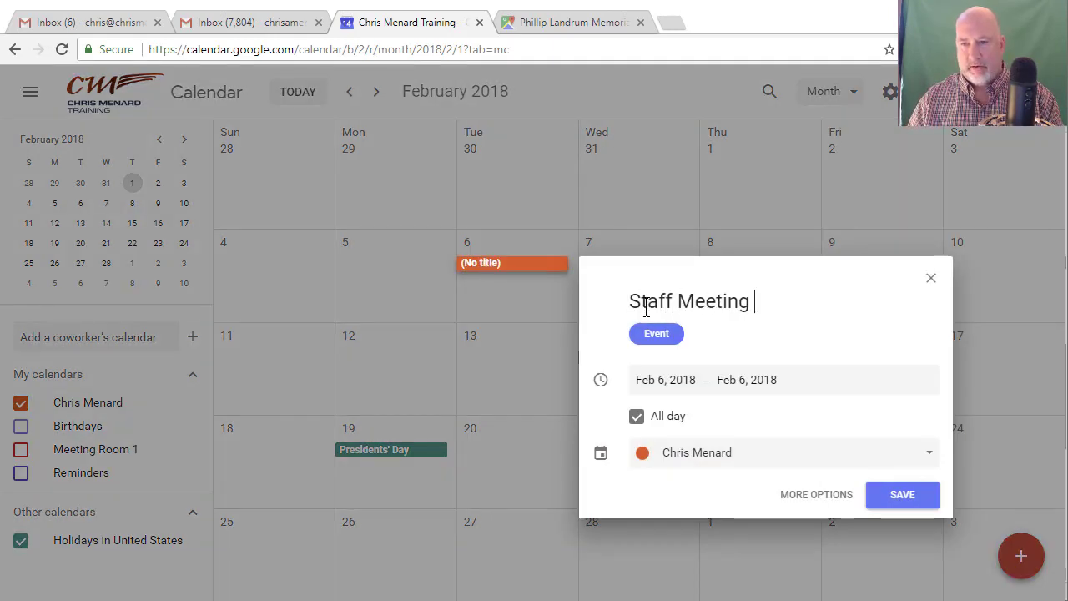
type("off site")
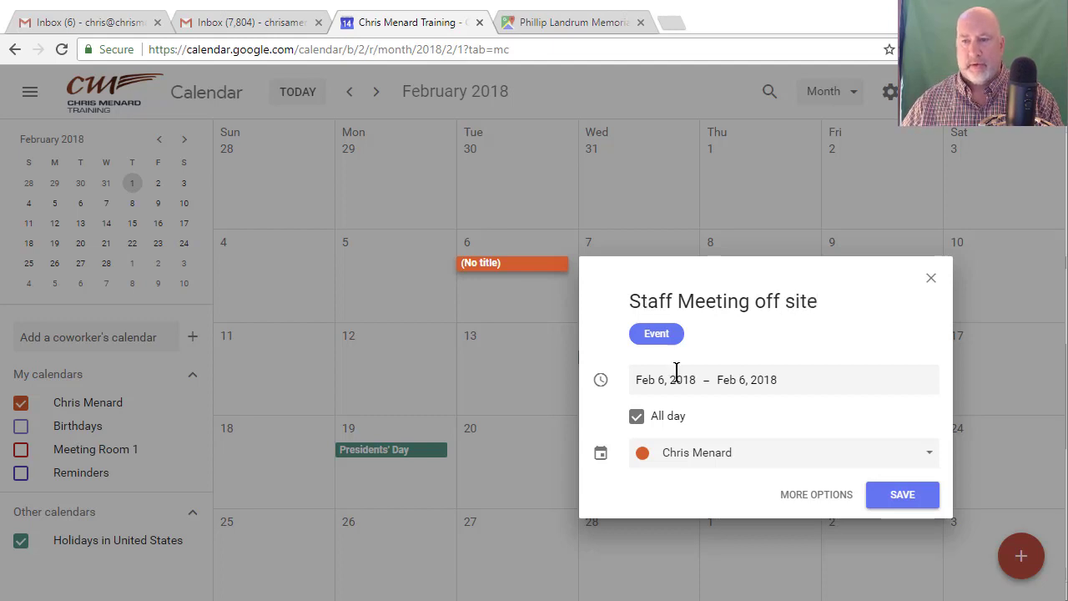
Step: Make the event timed instead of all day, running 9:00am to 1:00pm
left_click(637, 419)
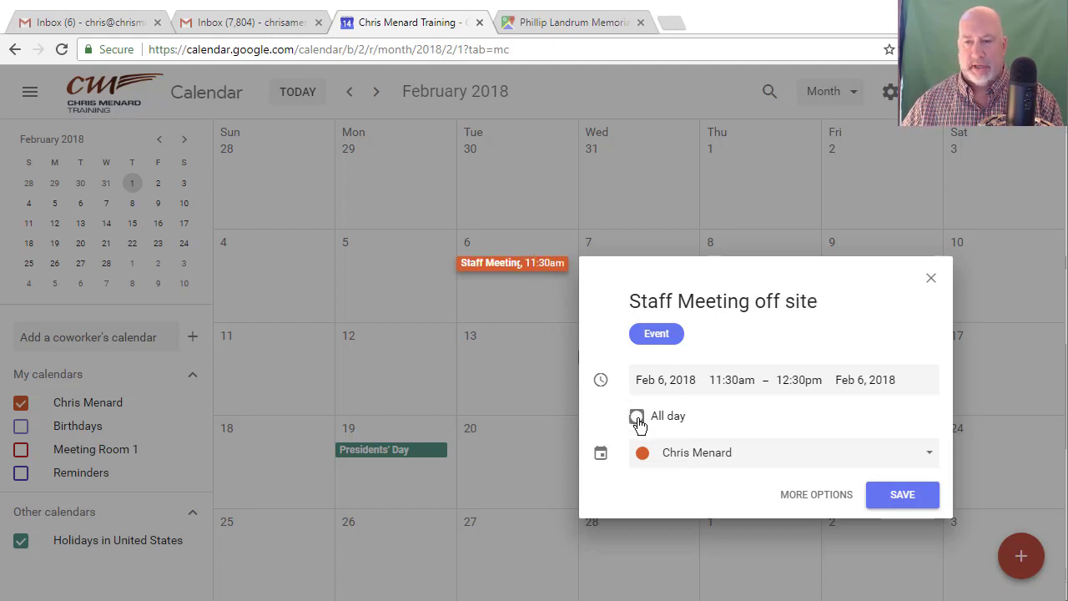
left_click(730, 381)
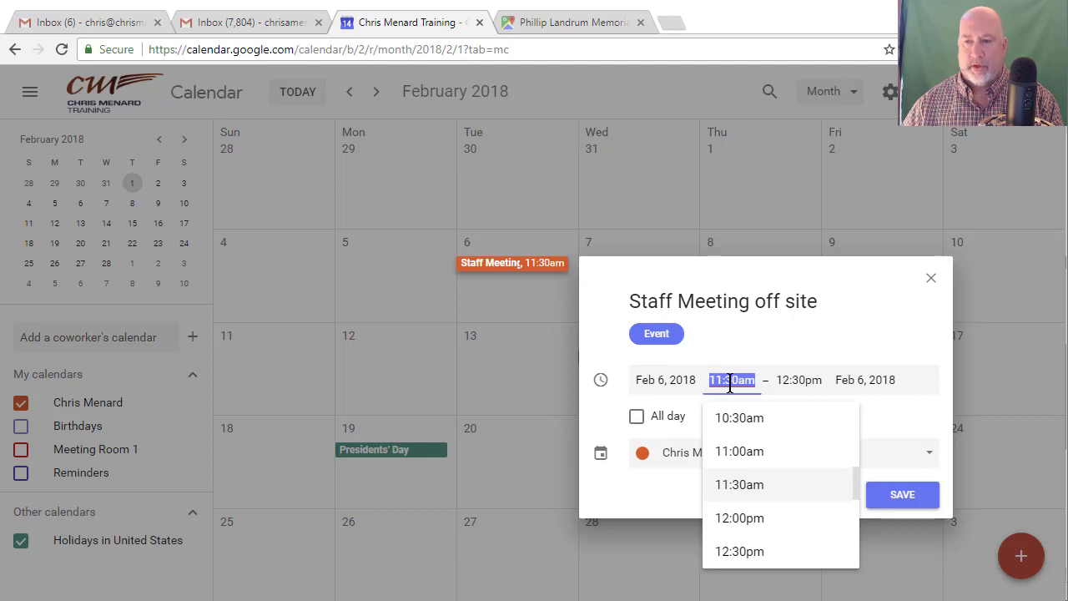
type("9:00")
key("Tab")
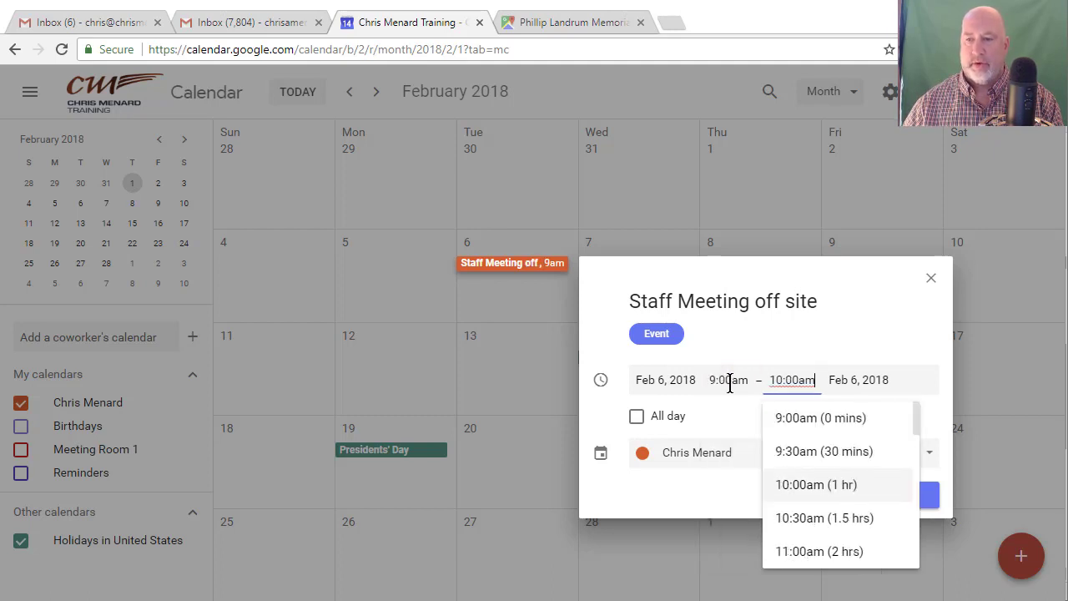
type("12")
key("BackSpace")
key("BackSpace")
key("BackSpace")
key("BackSpace")
key("BackSpace")
key("BackSpace")
key("BackSpace")
key("BackSpace")
key("BackSpace")
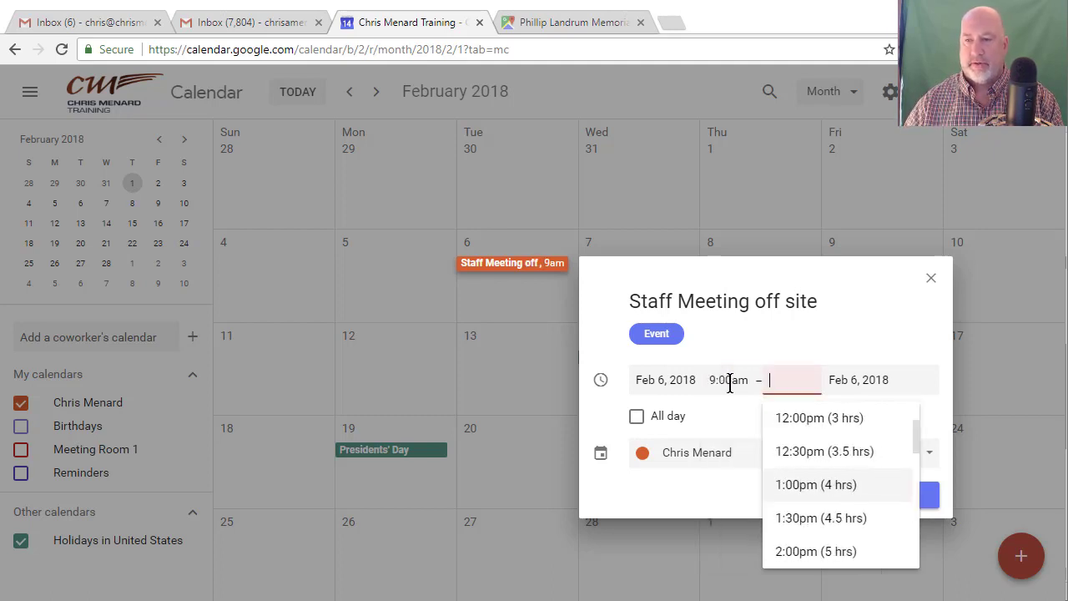
type("1300")
key("Tab")
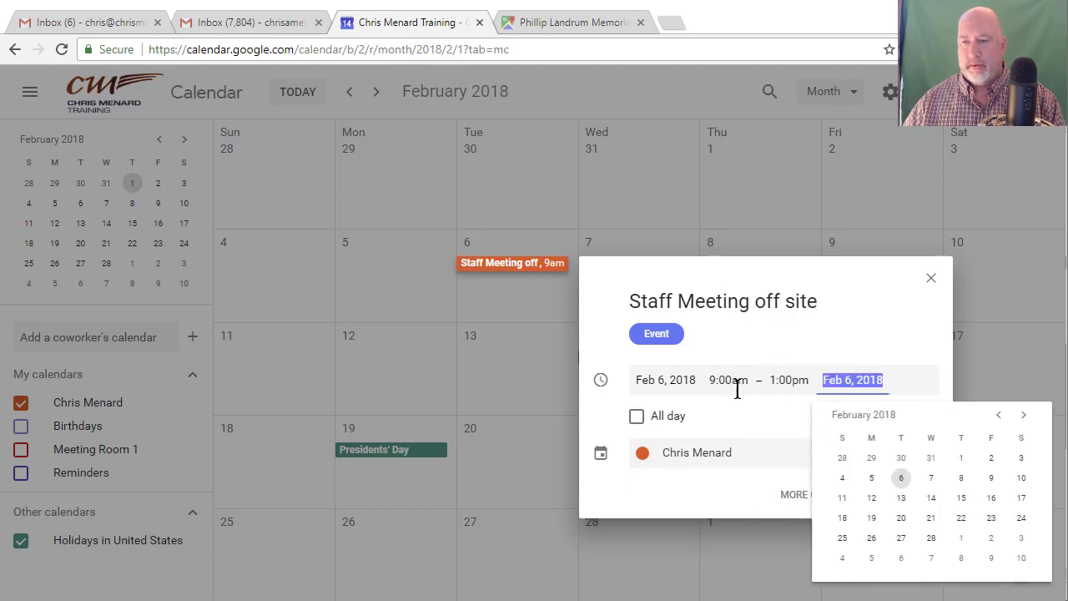
left_click(763, 415)
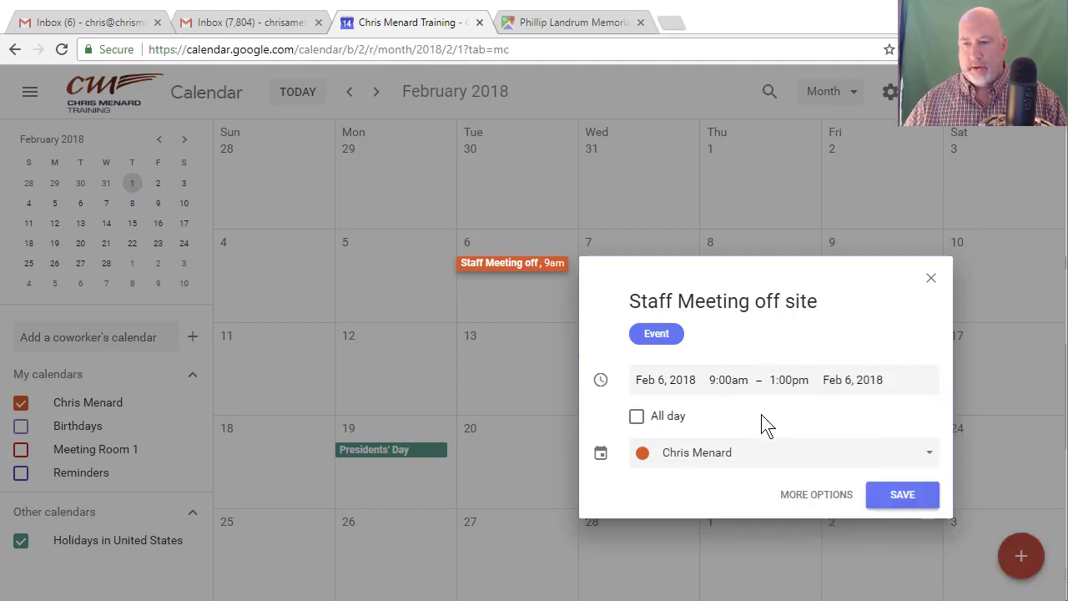
Step: Set the location to the Lawrenceville Medical Center Blvd address, add a Hangouts Meet link, and save
left_click(803, 493)
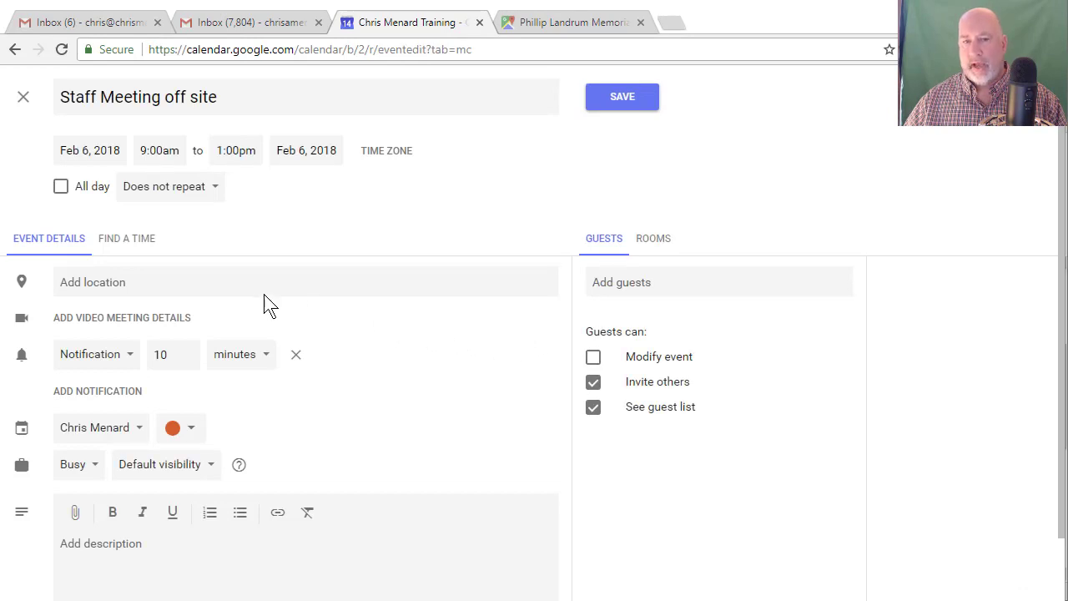
left_click(148, 288)
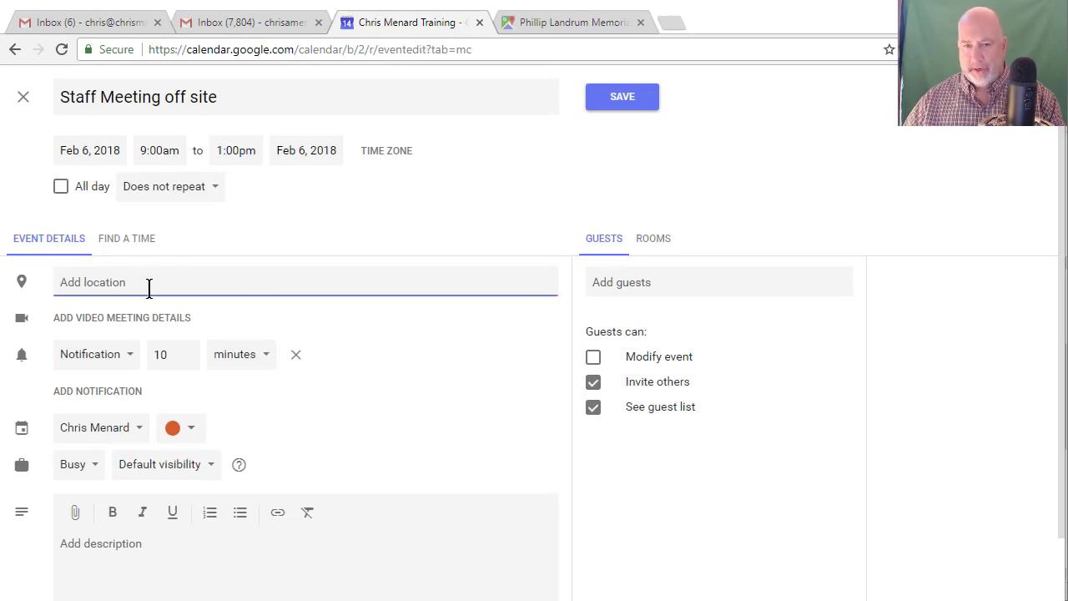
type("1000 ")
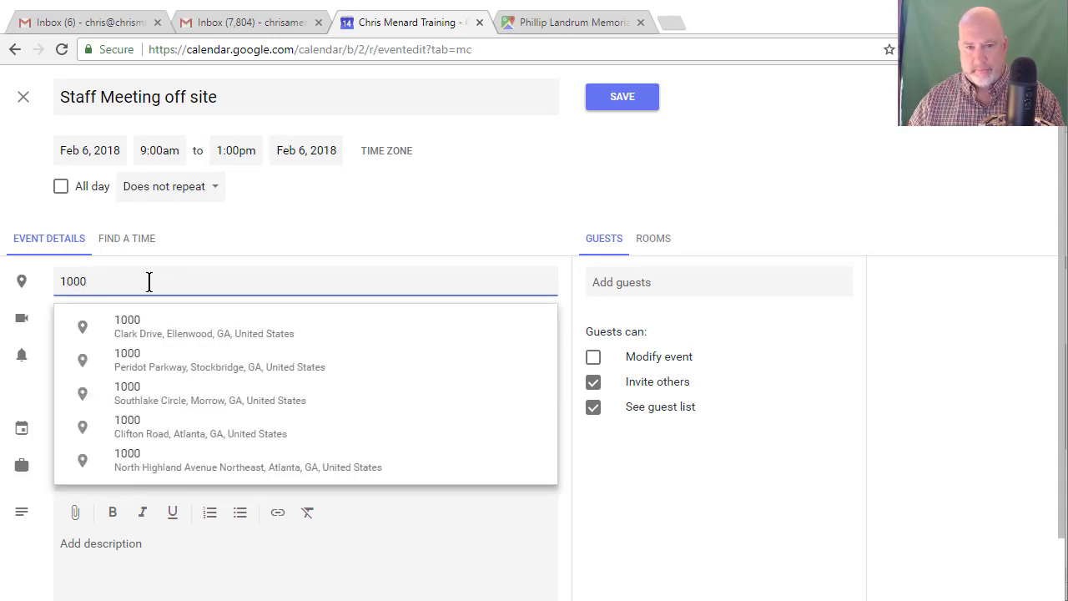
type("Medi")
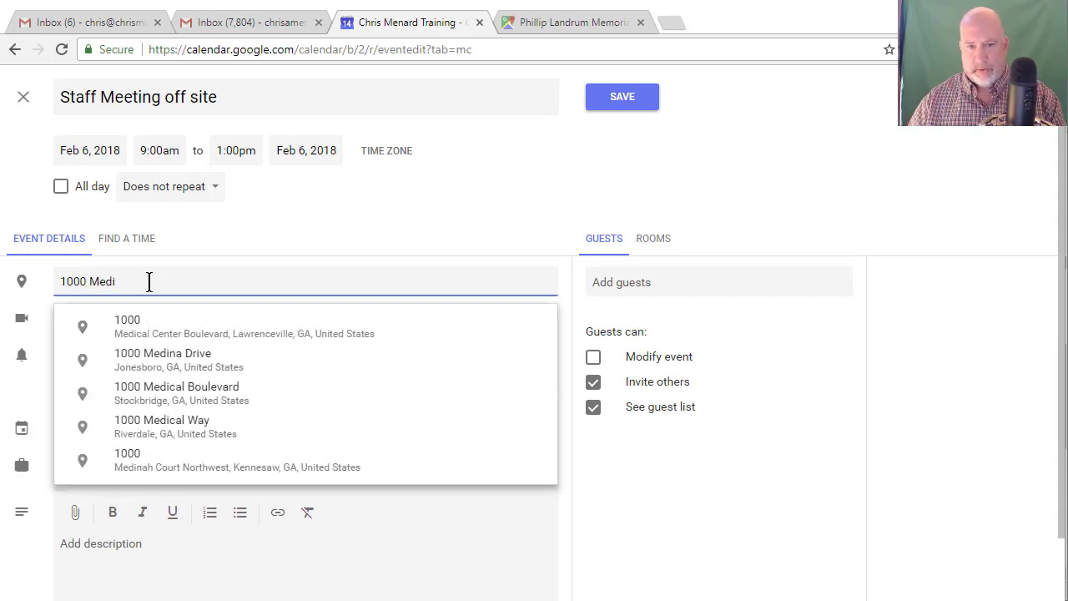
left_click(176, 334)
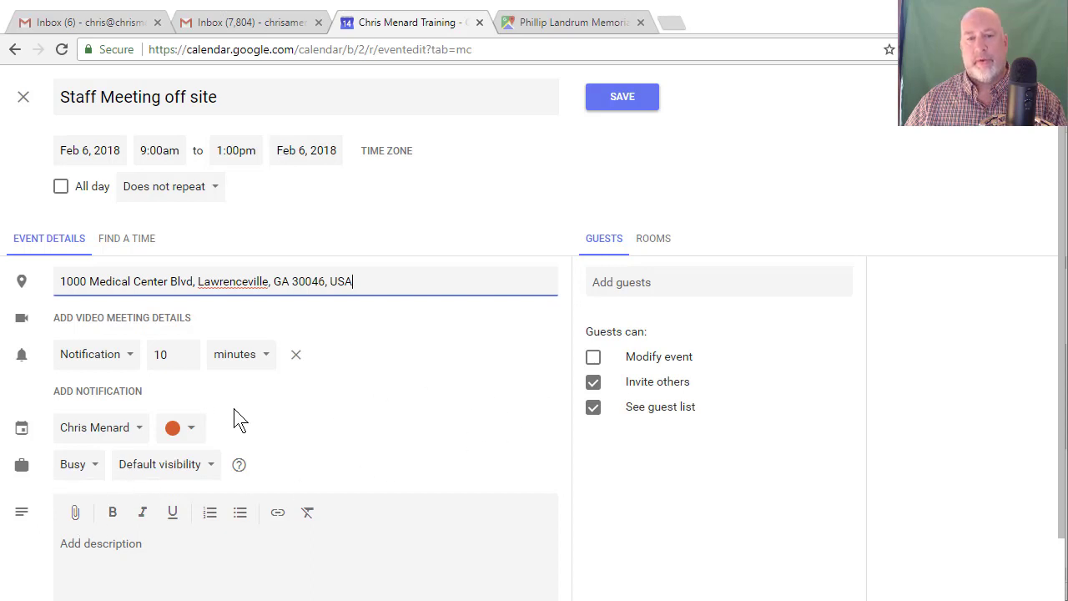
left_click(130, 325)
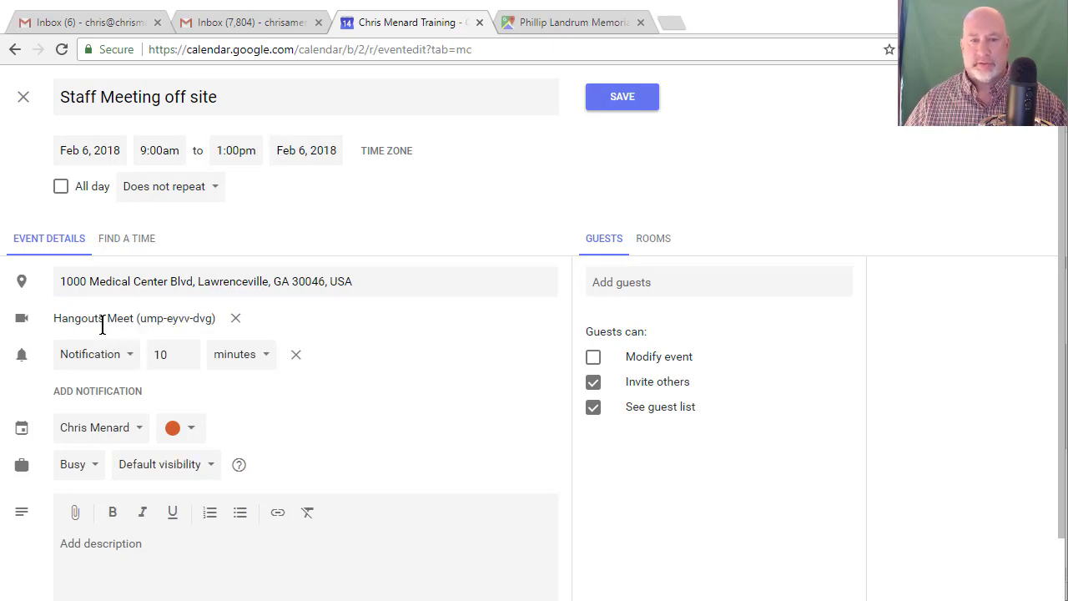
left_click(622, 106)
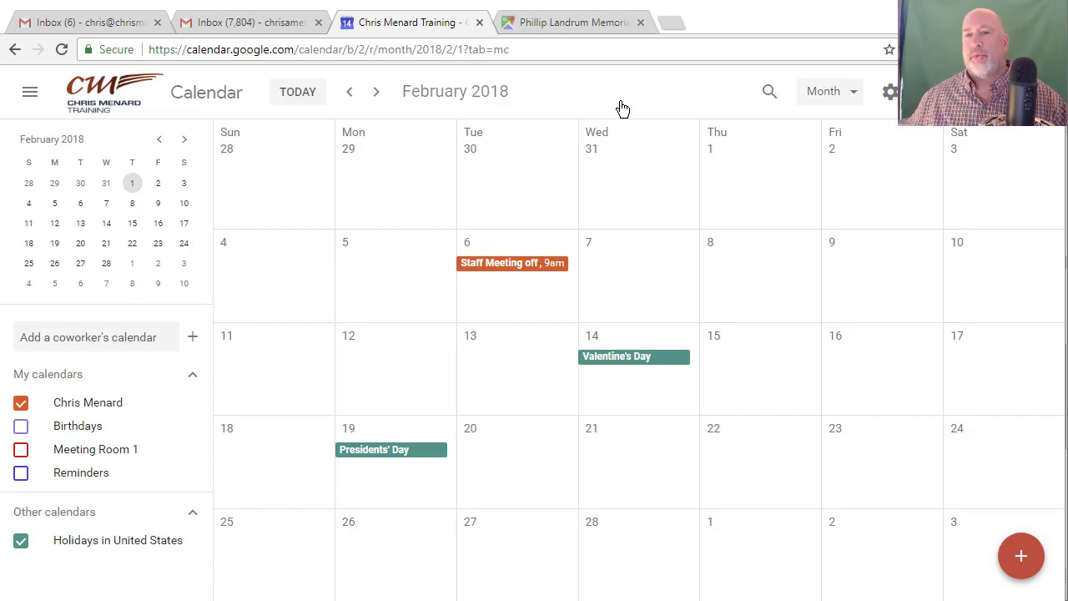
Step: From Outlook's Help, open Suggest a Feature to reach the Outlook 2016 for Windows ideas forum
key("alt+Tab")
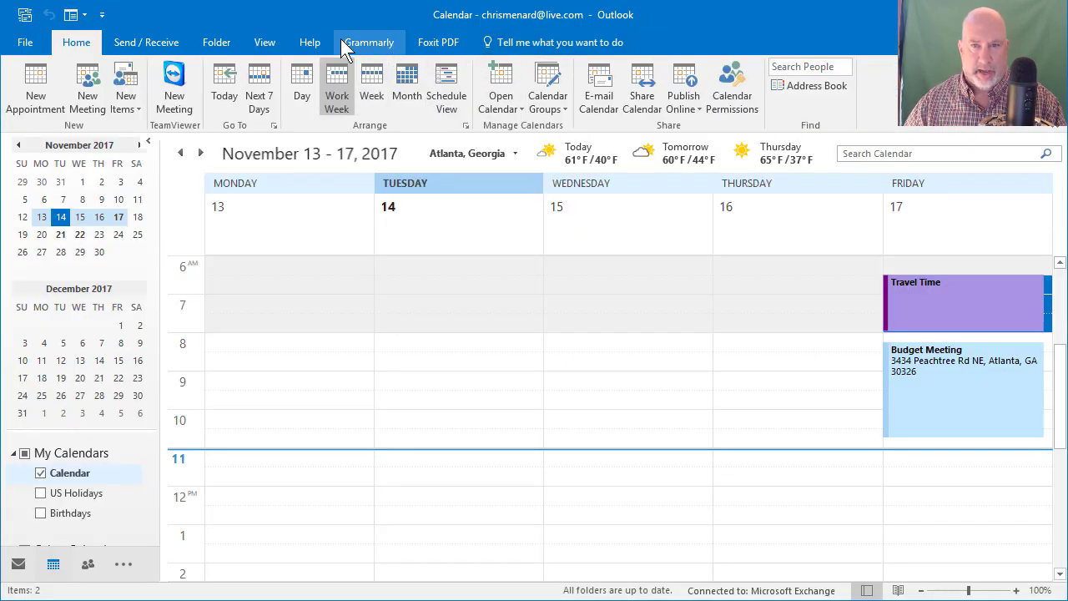
left_click(309, 43)
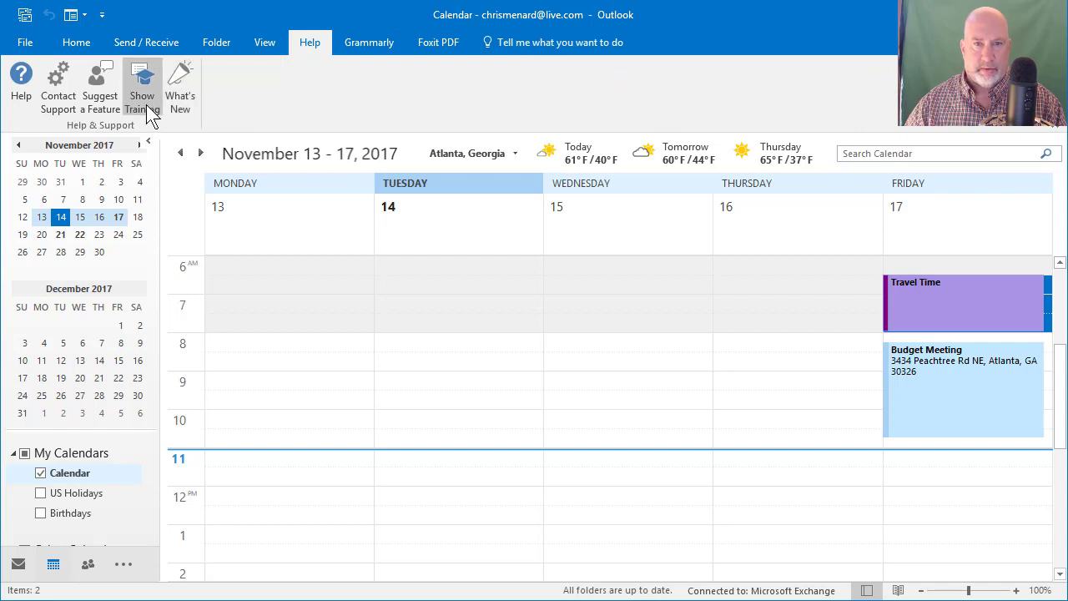
left_click(104, 106)
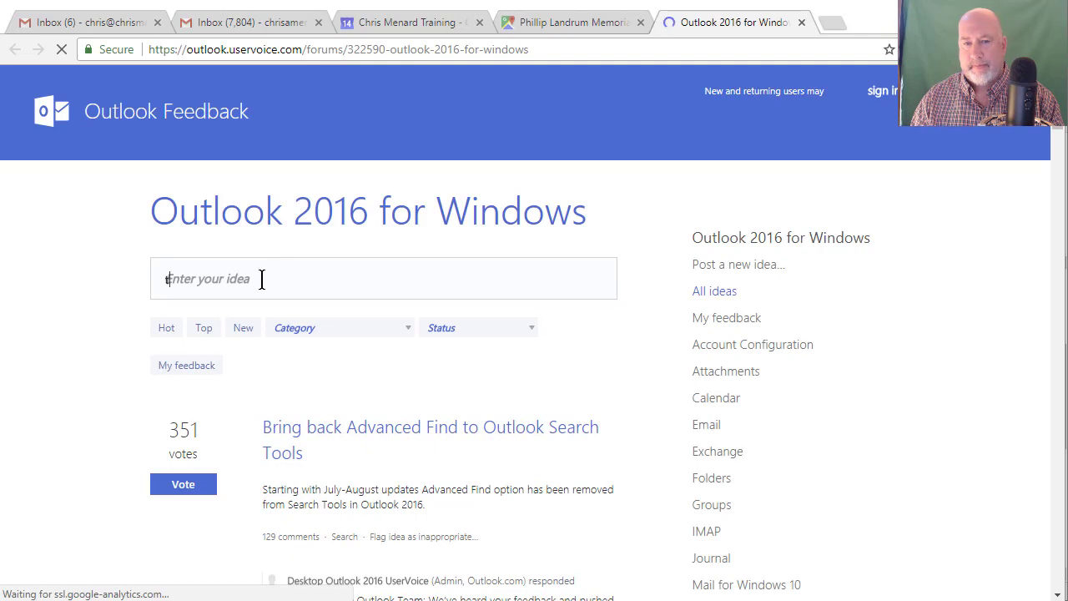
Step: Search the feedback forum for 'travel time', then return to Outlook
type("travel time")
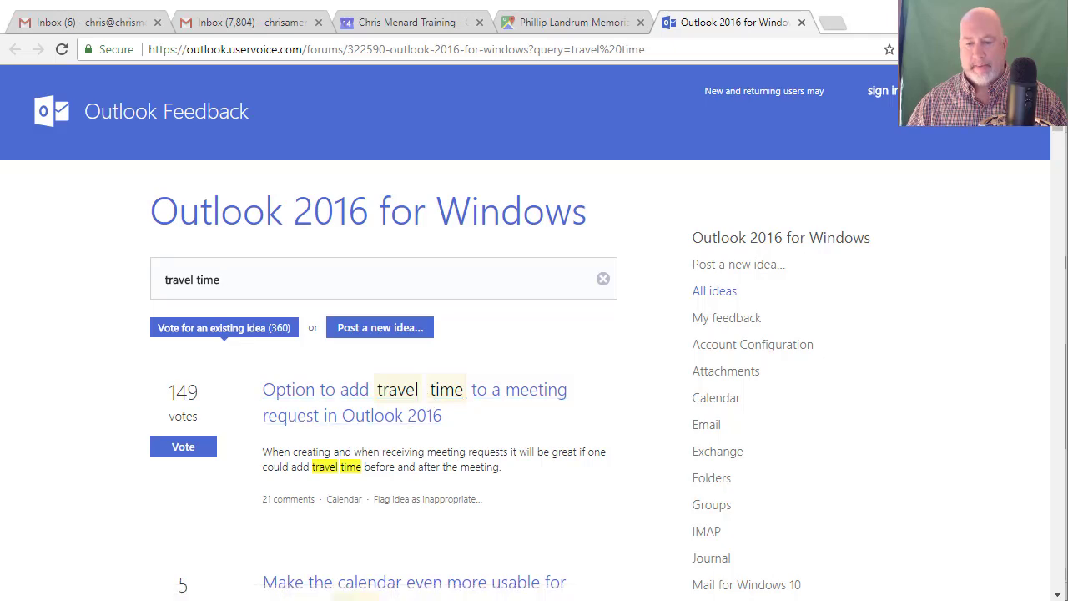
key("alt+Tab")
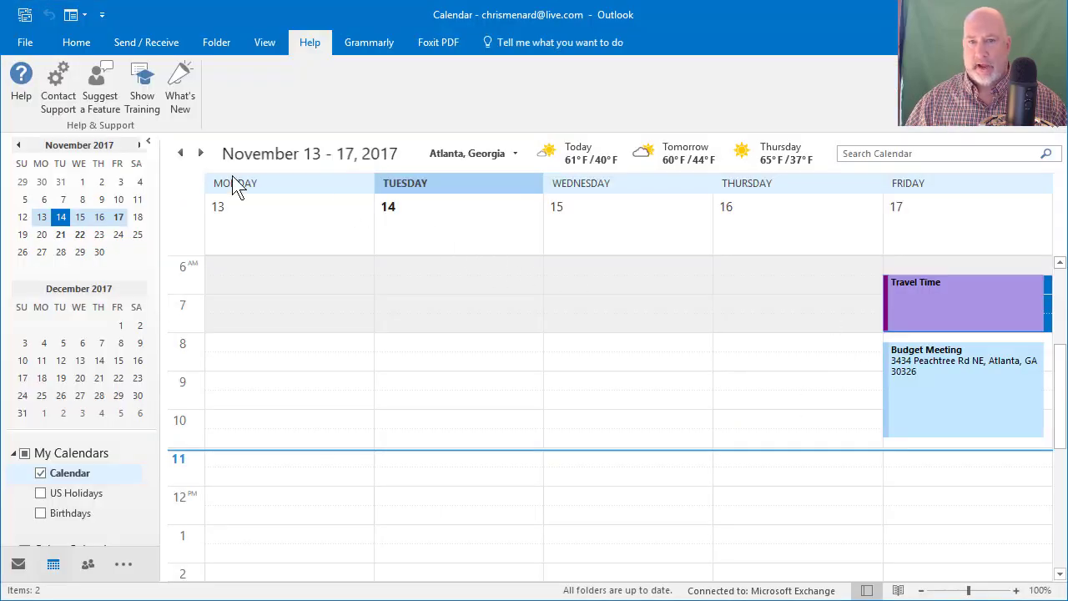
Step: Go to the November 20–24, 2017 week and select Wednesday's 12:00 PM slot
left_click(199, 154)
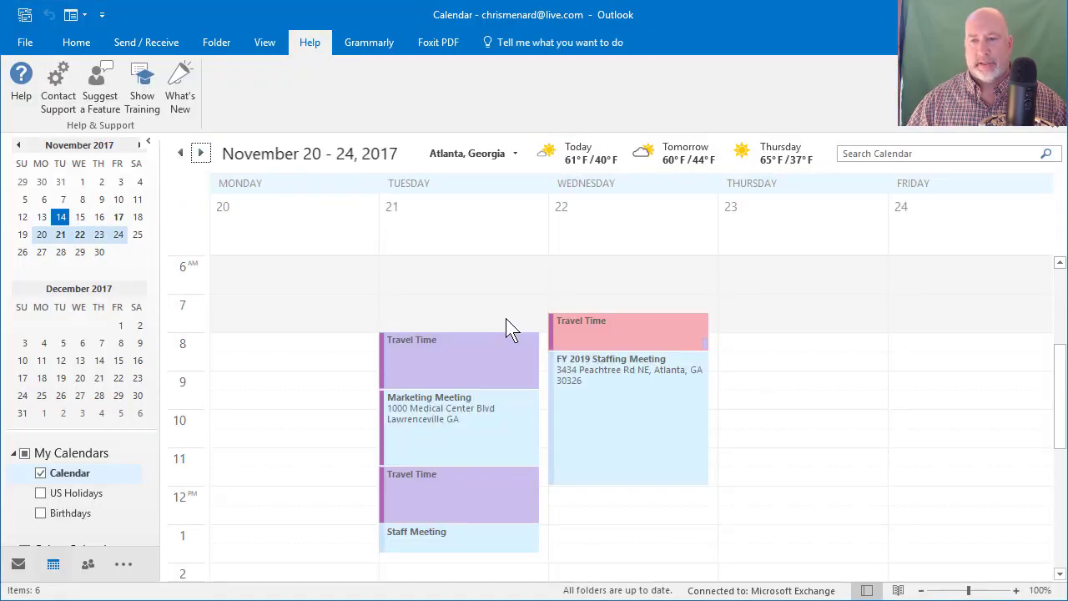
mouse_move(479, 363)
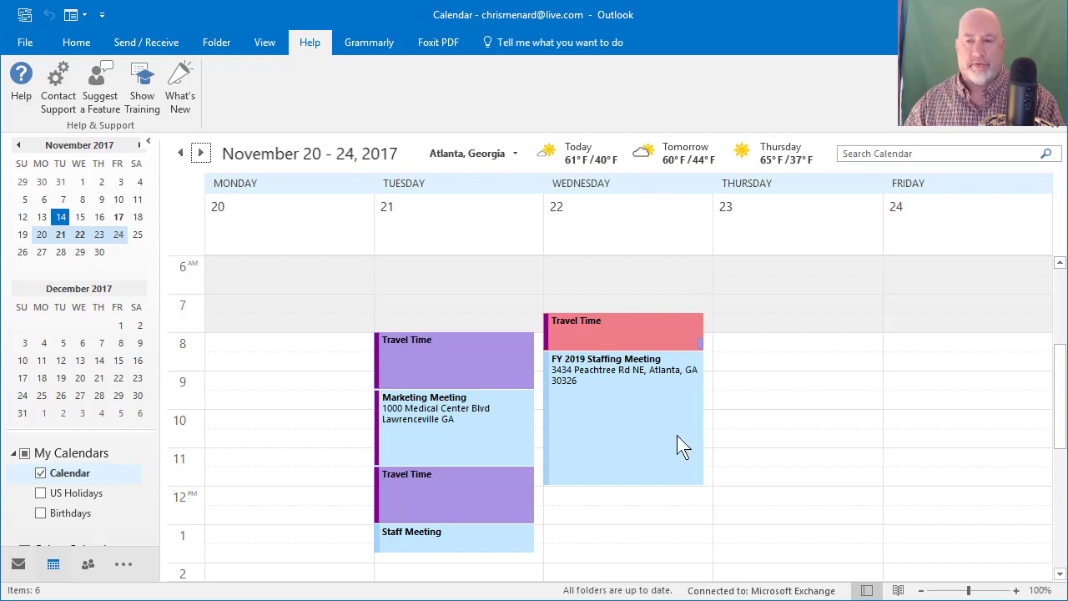
left_click(610, 497)
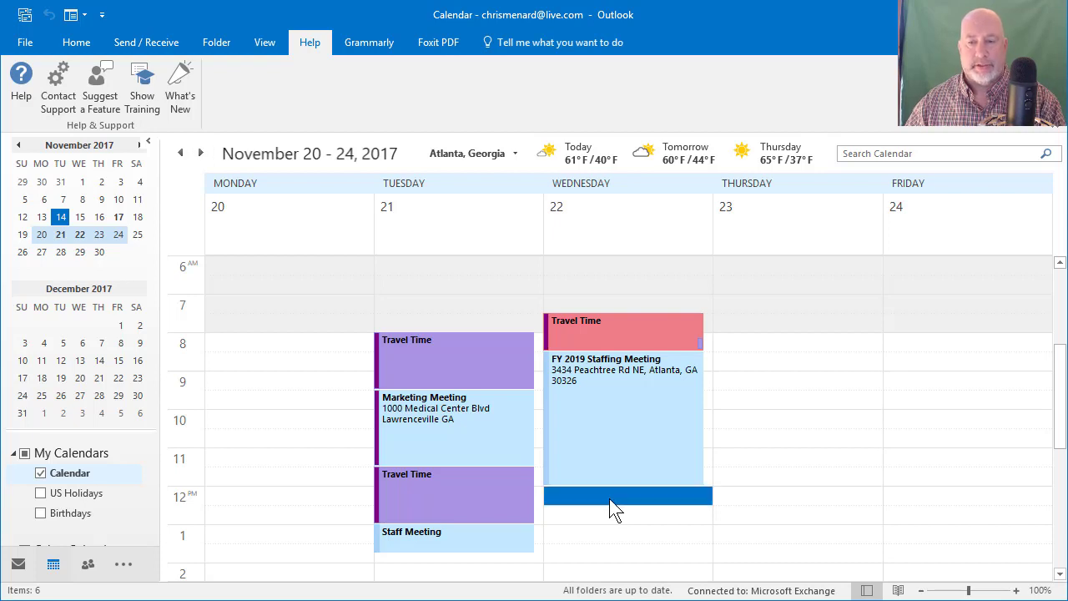
Step: Create a 'Prep' appointment on Wednesday 12:00–12:30 PM, shown as Busy, in the Green category
double_click(610, 497)
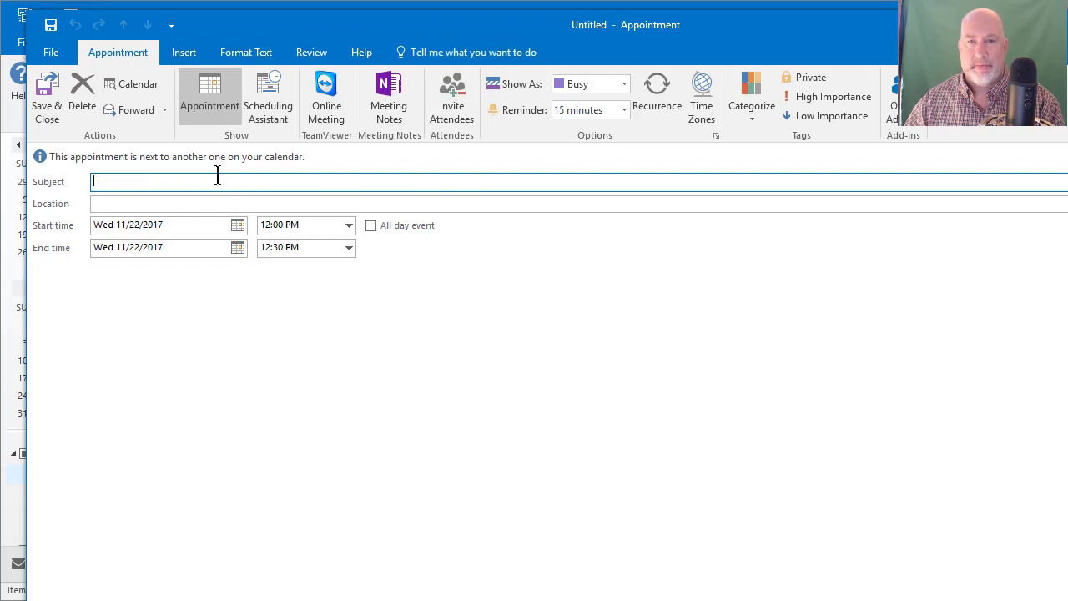
type("Prep")
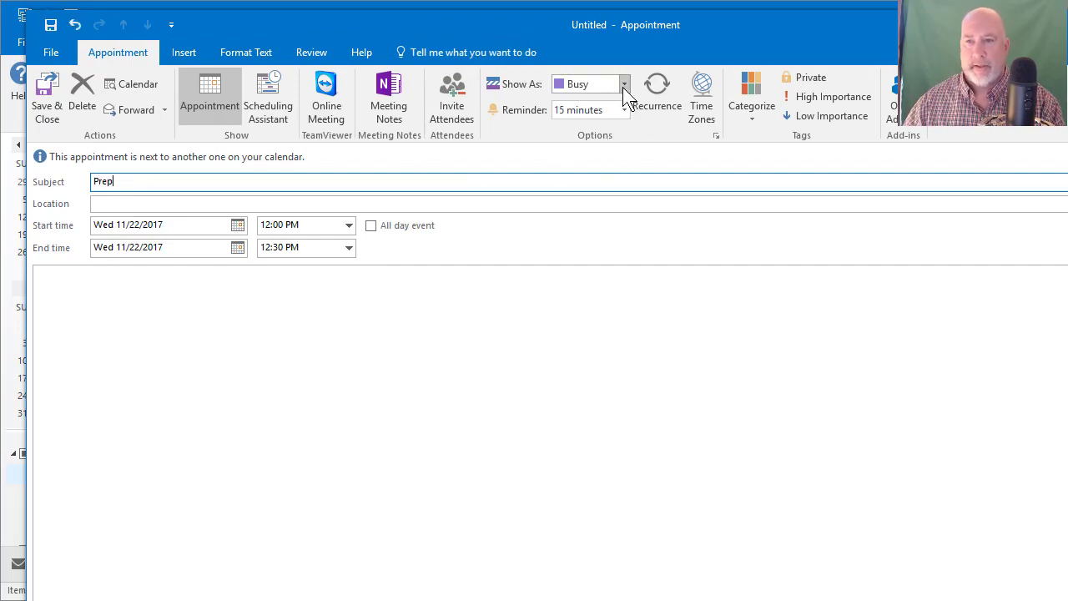
left_click(623, 84)
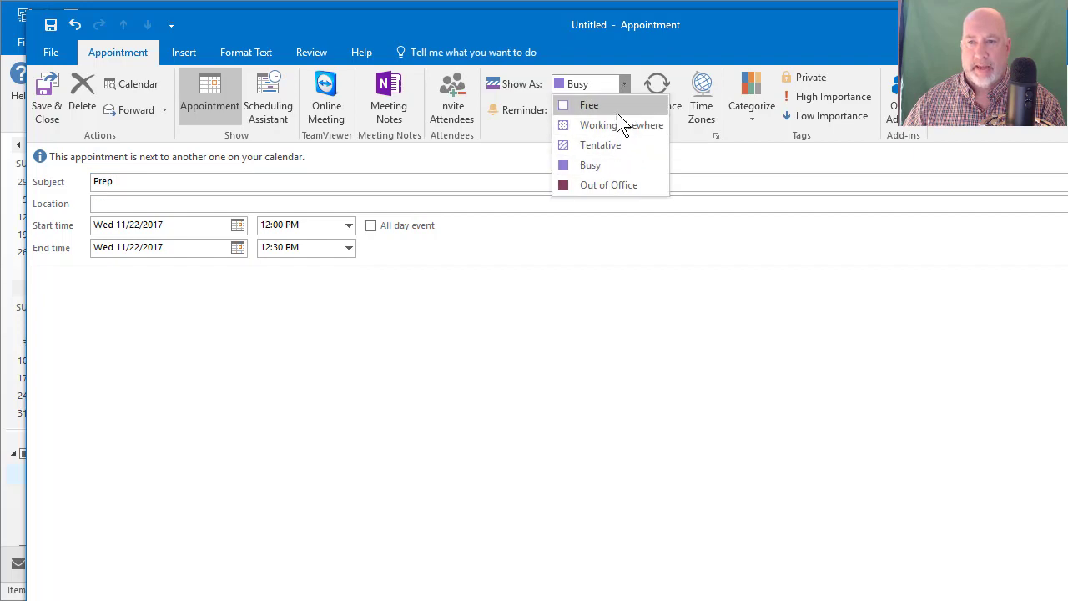
left_click(616, 163)
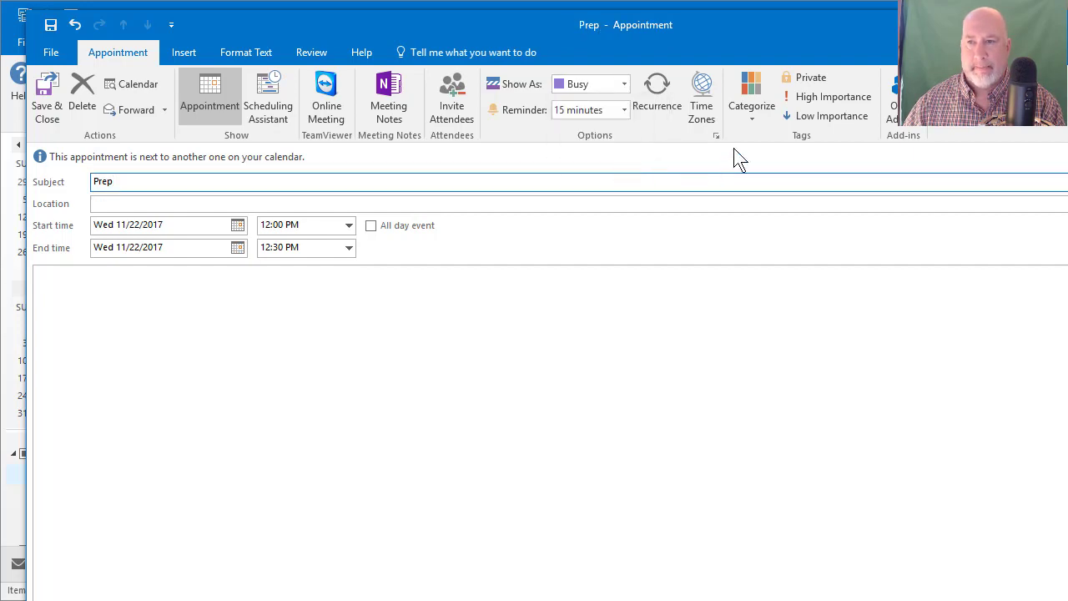
left_click(746, 122)
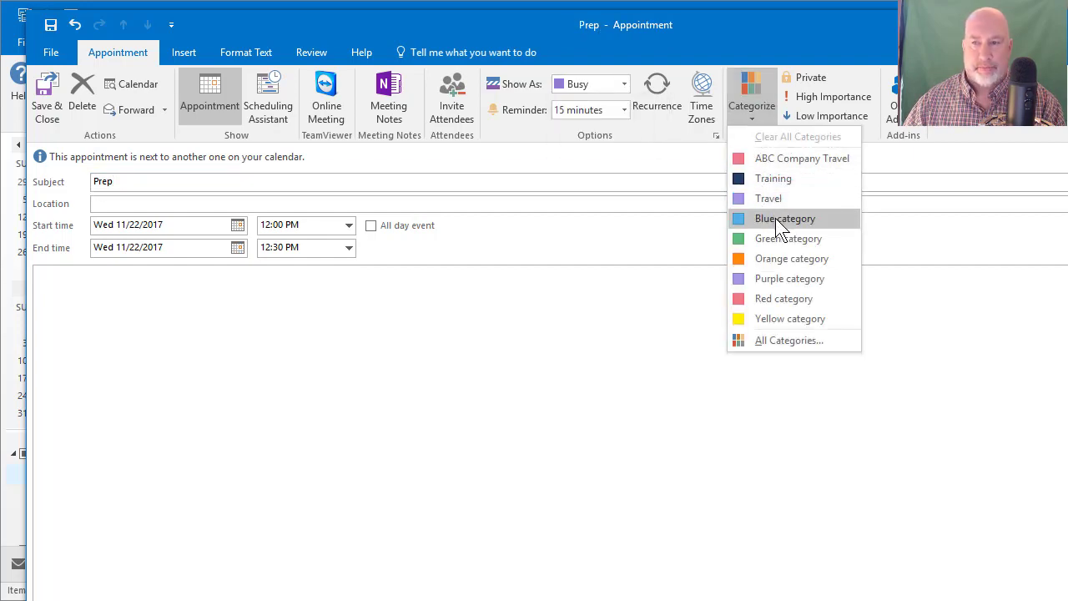
left_click(776, 240)
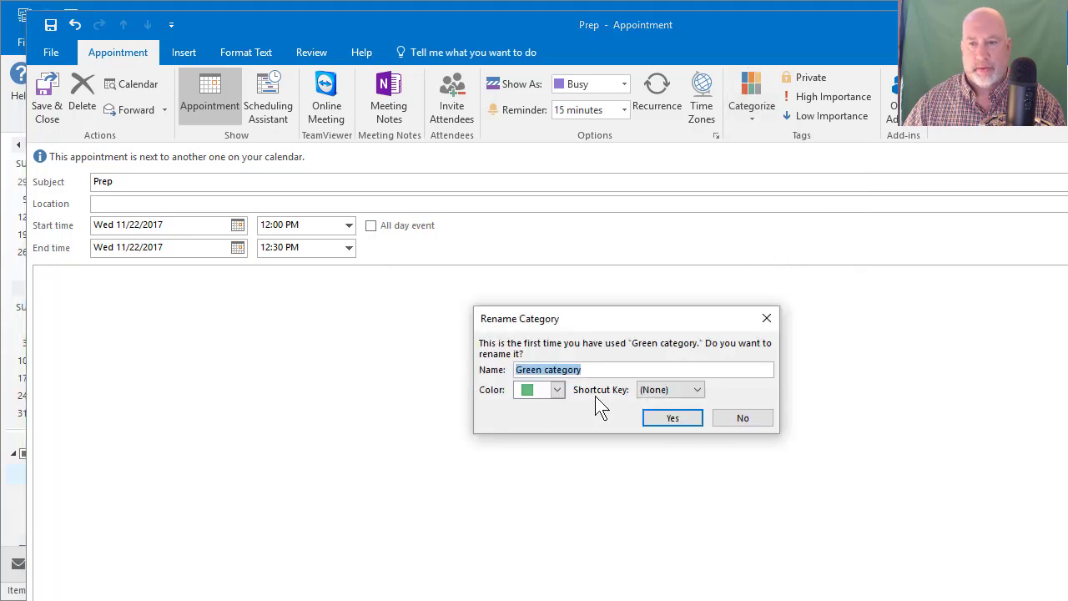
left_click(676, 419)
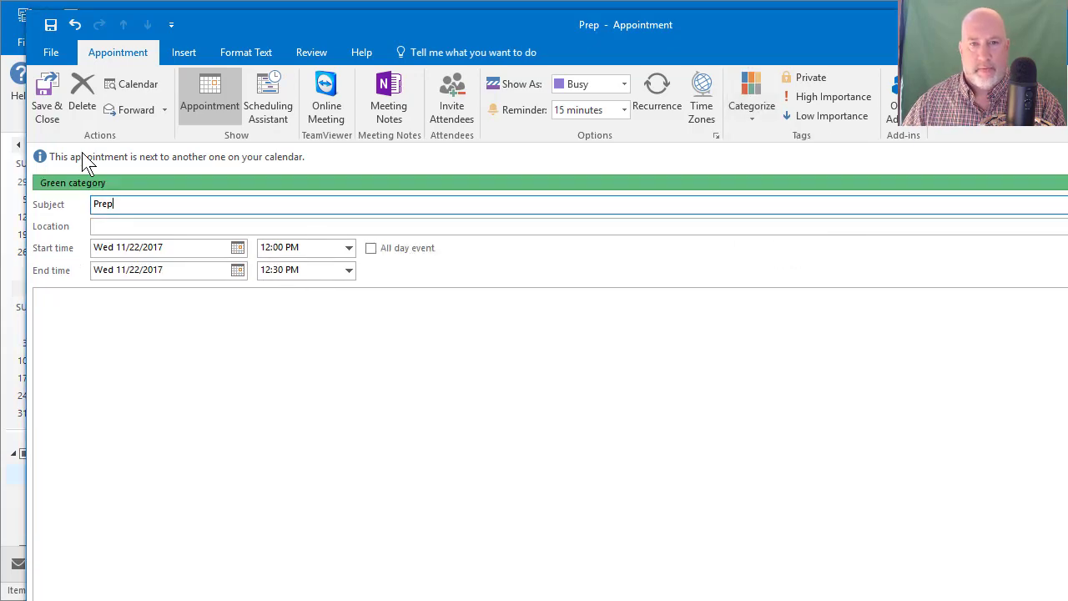
left_click(50, 120)
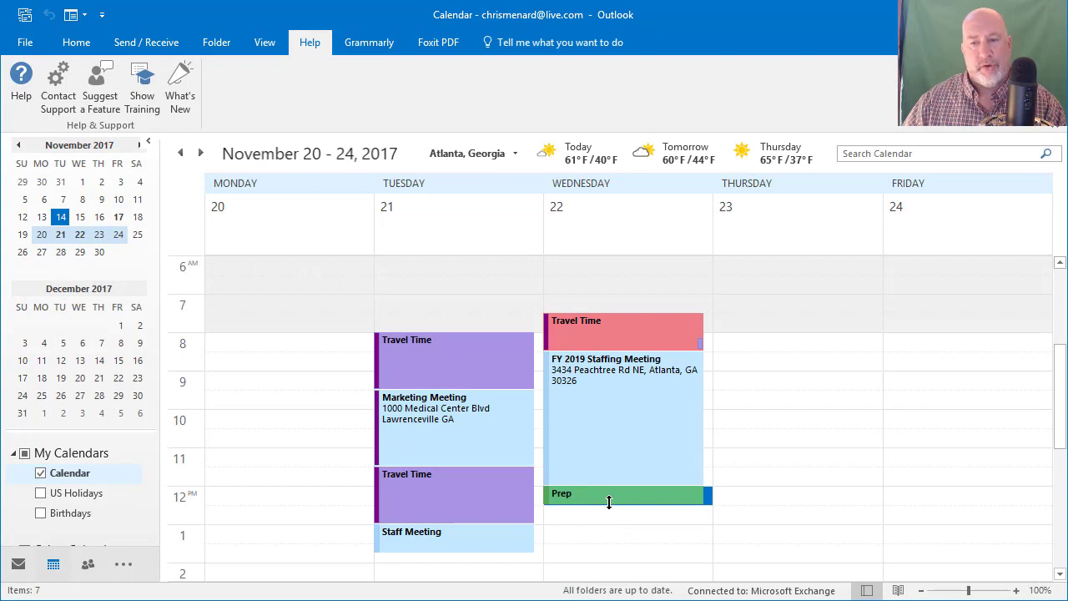
Step: Drag the Staff Meeting from Tuesday to Wednesday 12:30–1:15 PM, just below Prep
mouse_move(610, 501)
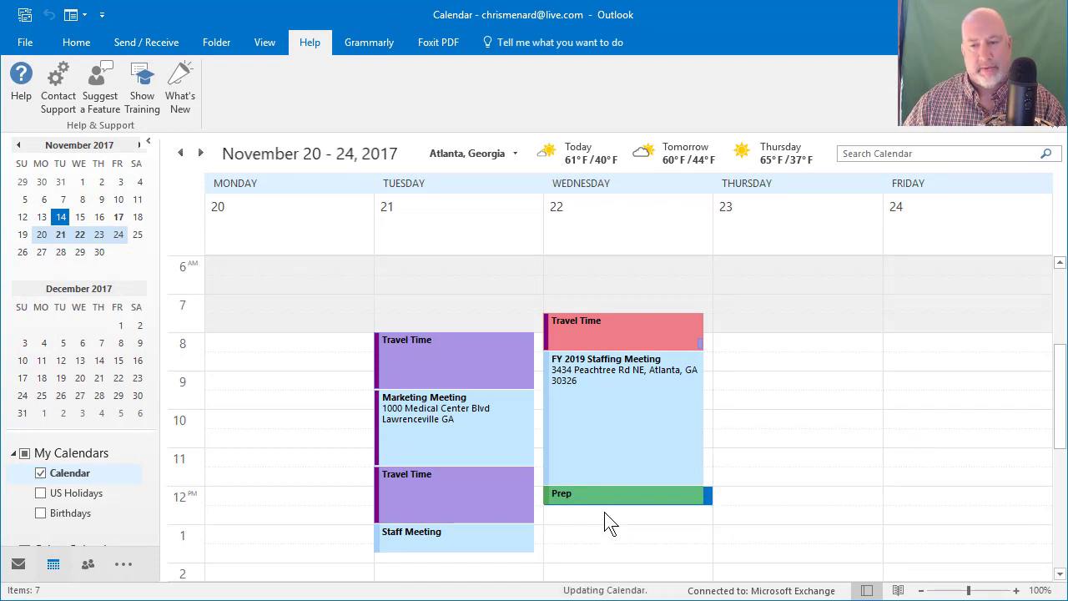
left_click(466, 537)
left_click_drag(594, 521, 598, 524)
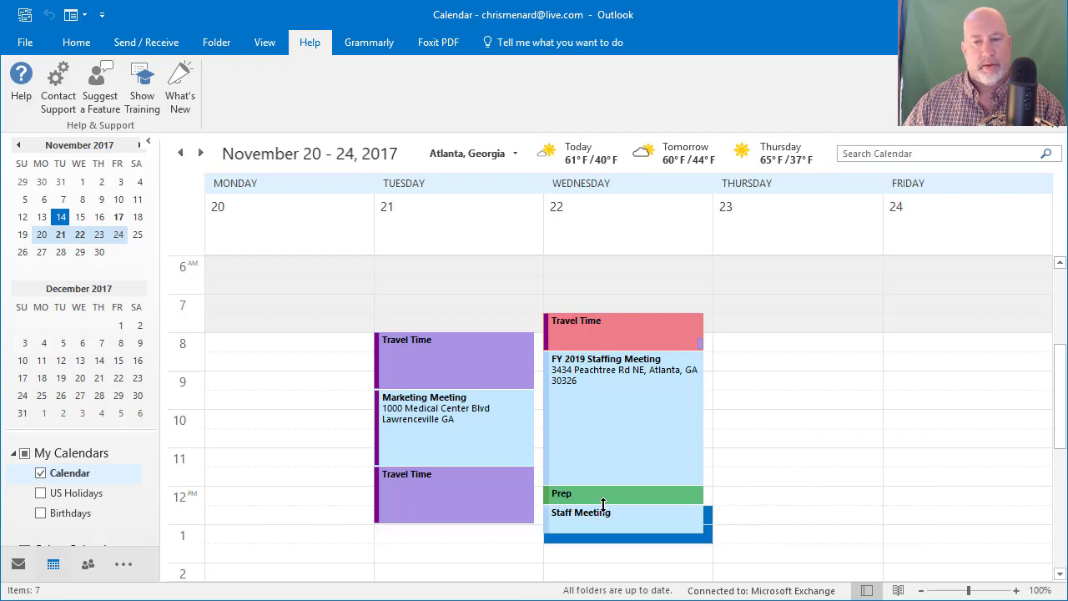
mouse_move(602, 497)
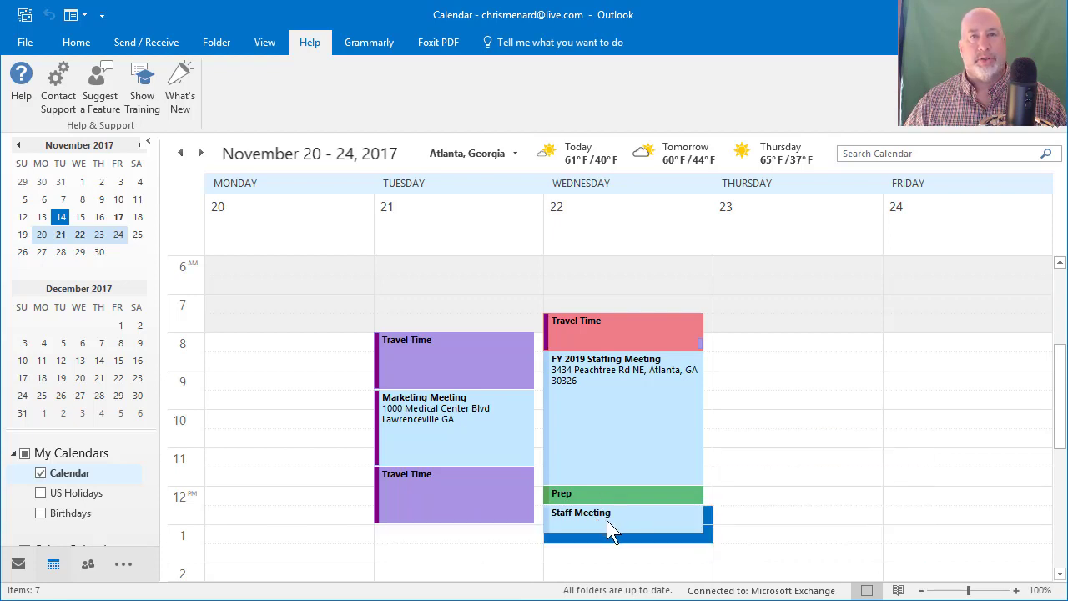
mouse_move(607, 520)
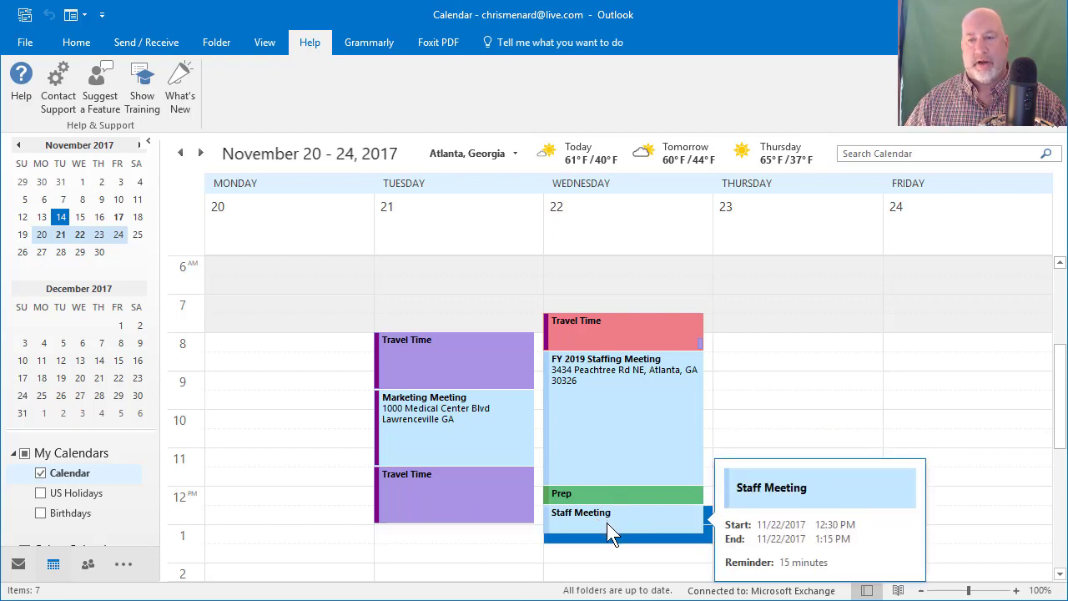
mouse_move(618, 495)
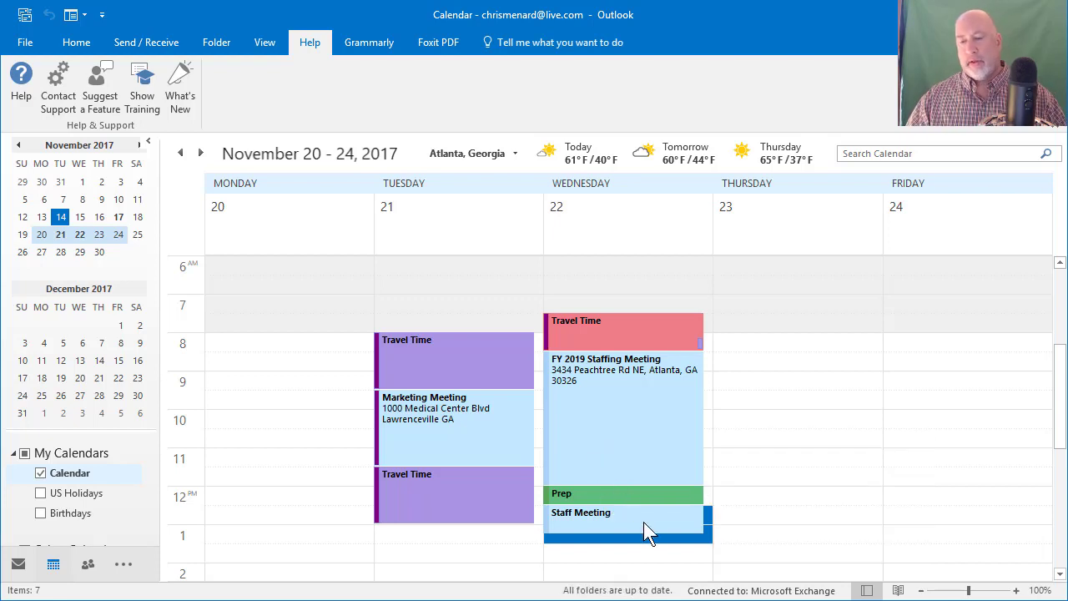
mouse_move(644, 523)
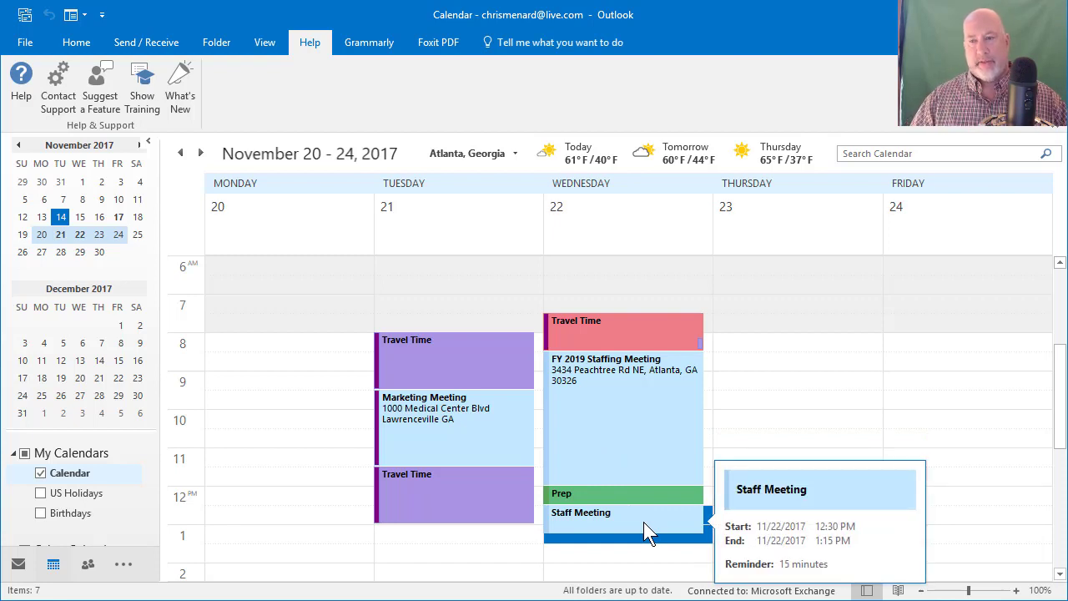